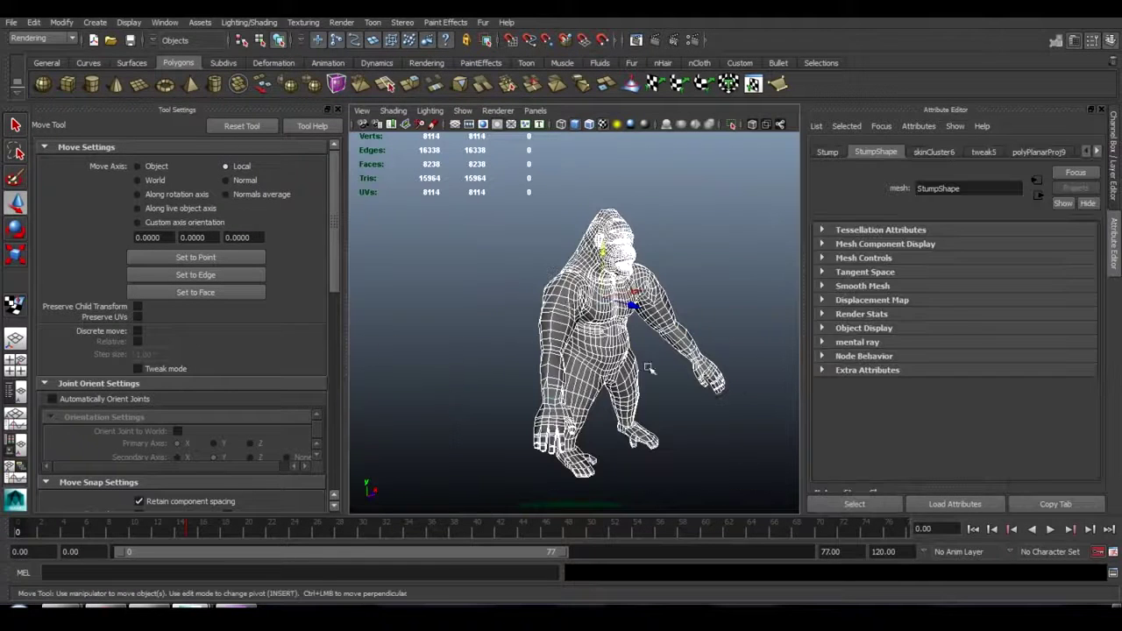
# Step: Assign a new Surface Shader to the gorilla mesh and map its Out Color with a Ramp created as a projection
pyautogui.moveTo(586, 324); pyautogui.dragTo(608, 565, button='right')
pyautogui.click(408, 428)
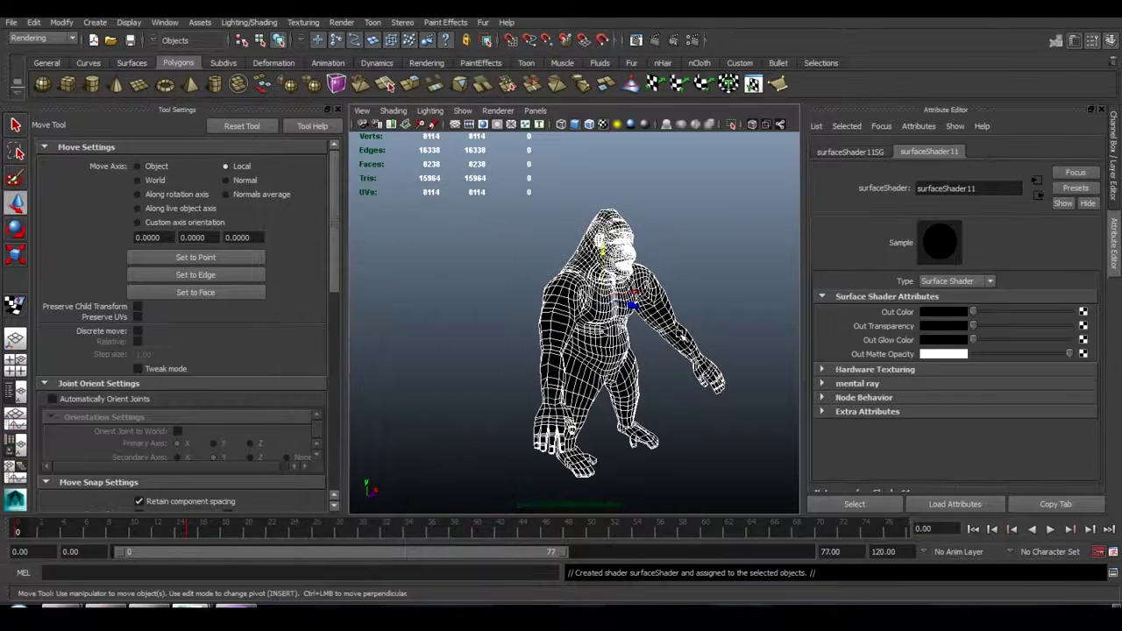
pyautogui.click(1084, 312)
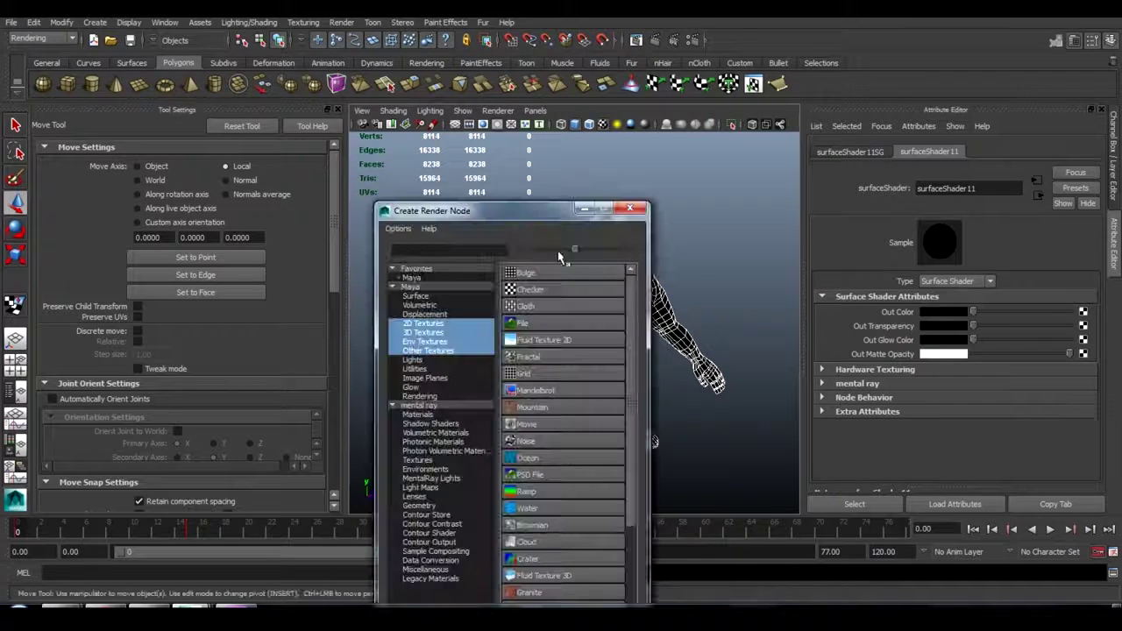
pyautogui.moveTo(549, 219); pyautogui.dragTo(314, 96)
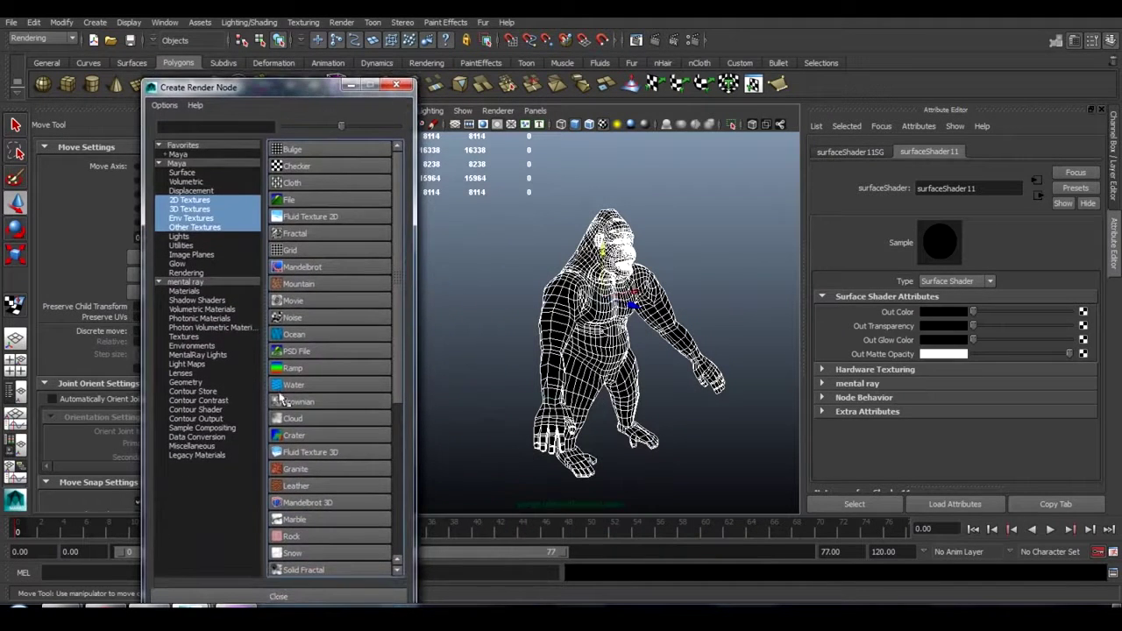
pyautogui.rightClick(294, 373)
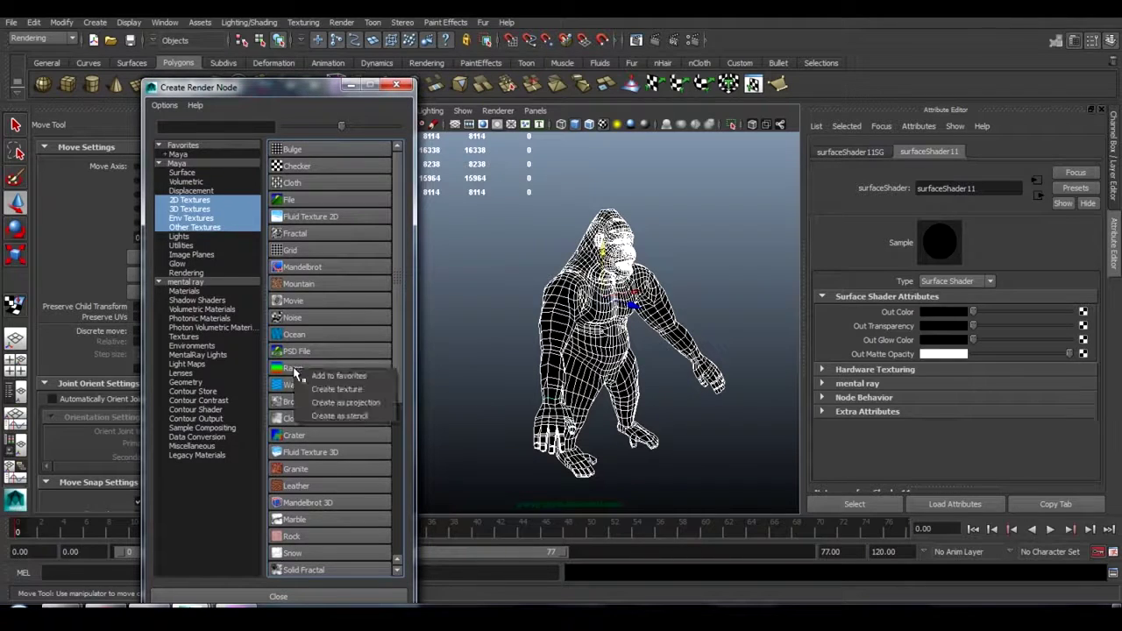
pyautogui.click(341, 405)
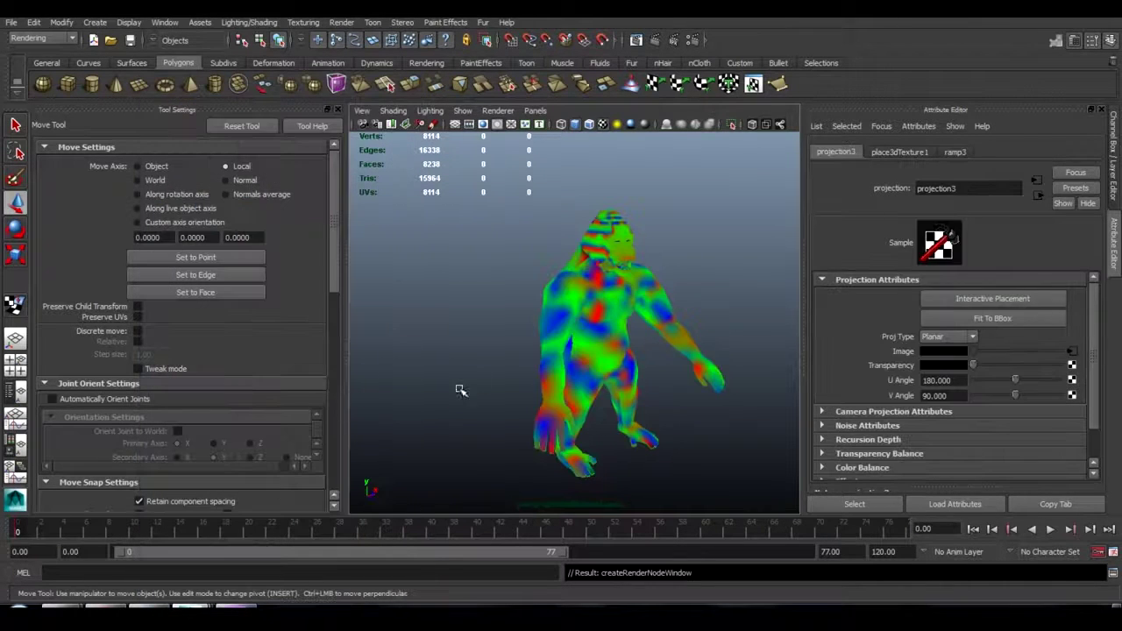
# Step: Change the ramp's blue colour entry to red and set the ramp type to U Ramp
pyautogui.keyDown('alt'); pyautogui.moveTo(583, 225); pyautogui.dragTo(552, 227); pyautogui.keyUp('alt')
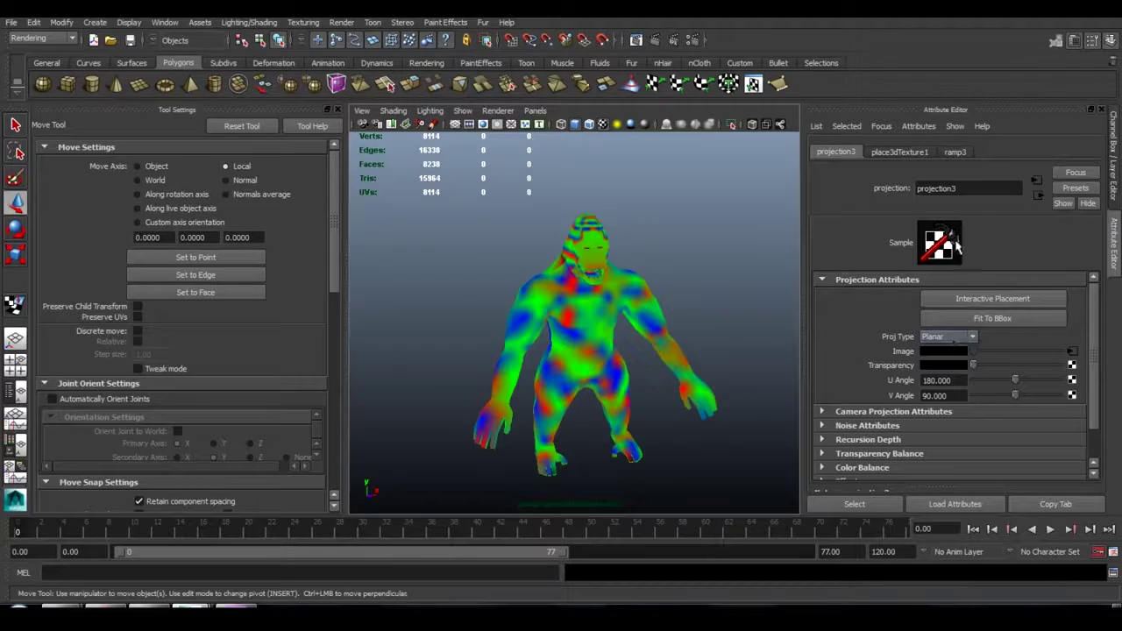
pyautogui.click(955, 152)
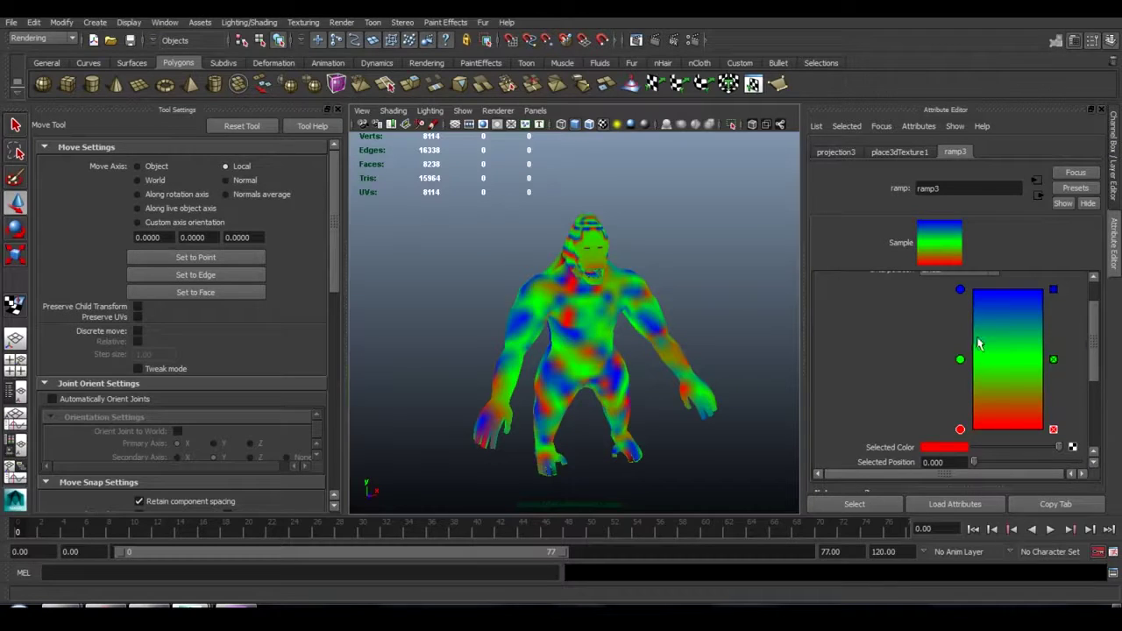
pyautogui.click(961, 290)
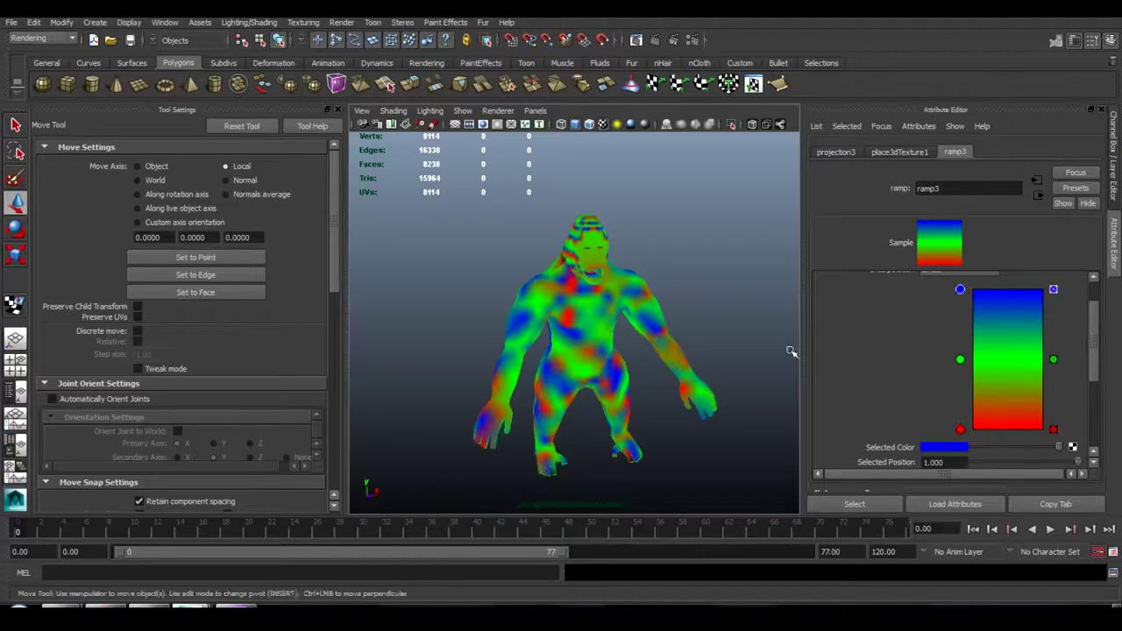
pyautogui.click(952, 449)
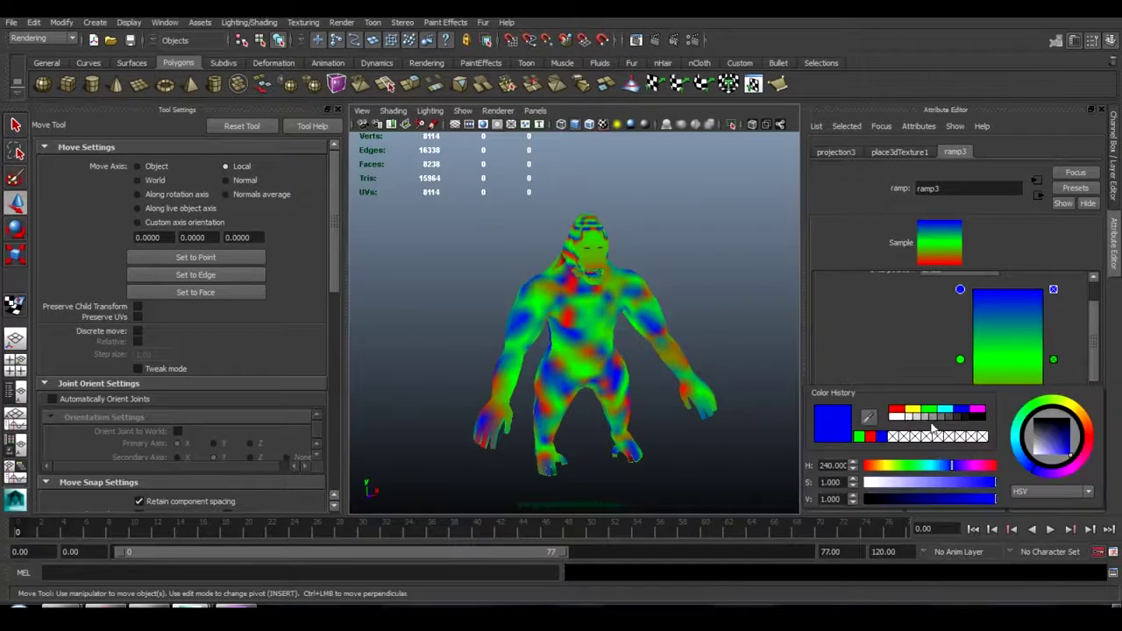
pyautogui.click(899, 412)
pyautogui.scroll(2, 913, 352)
pyautogui.click(937, 297)
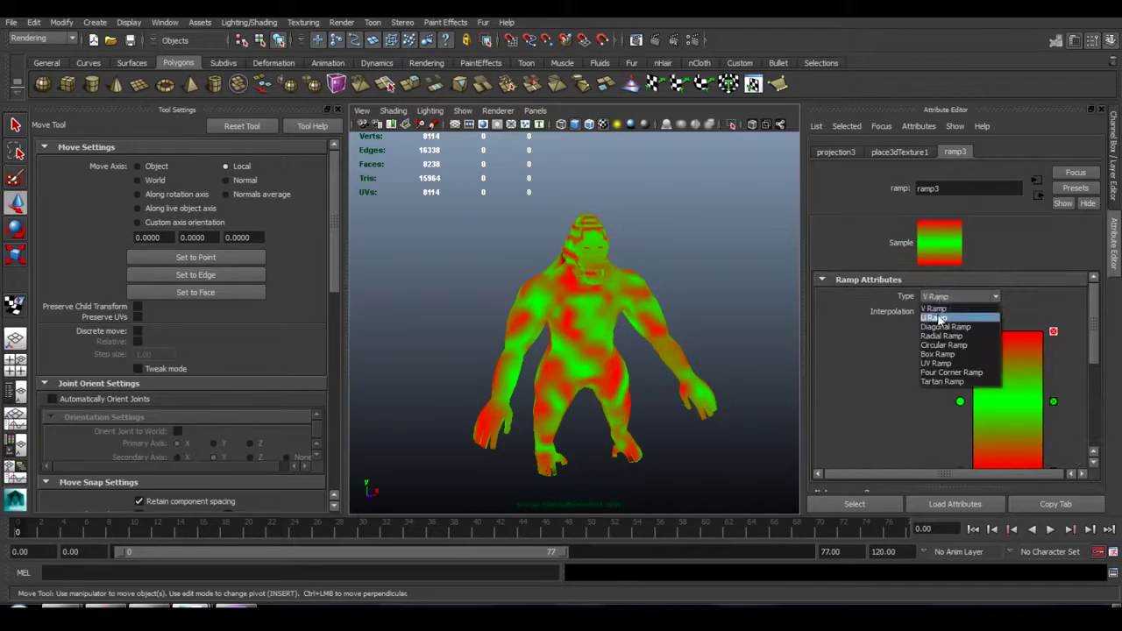
pyautogui.click(939, 319)
# Step: Delete the ramp's middle green colour entry and set the entry at position 0.000 to black
pyautogui.scroll(-2, 920, 377)
pyautogui.click(1054, 359)
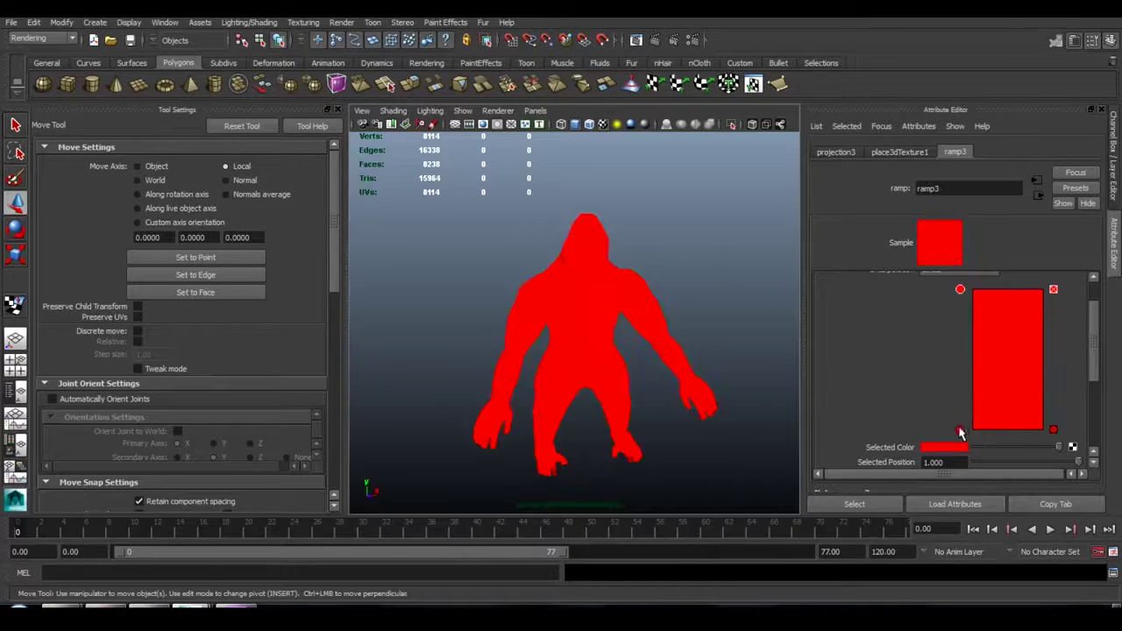
pyautogui.click(960, 430)
pyautogui.moveTo(1033, 449); pyautogui.dragTo(884, 456)
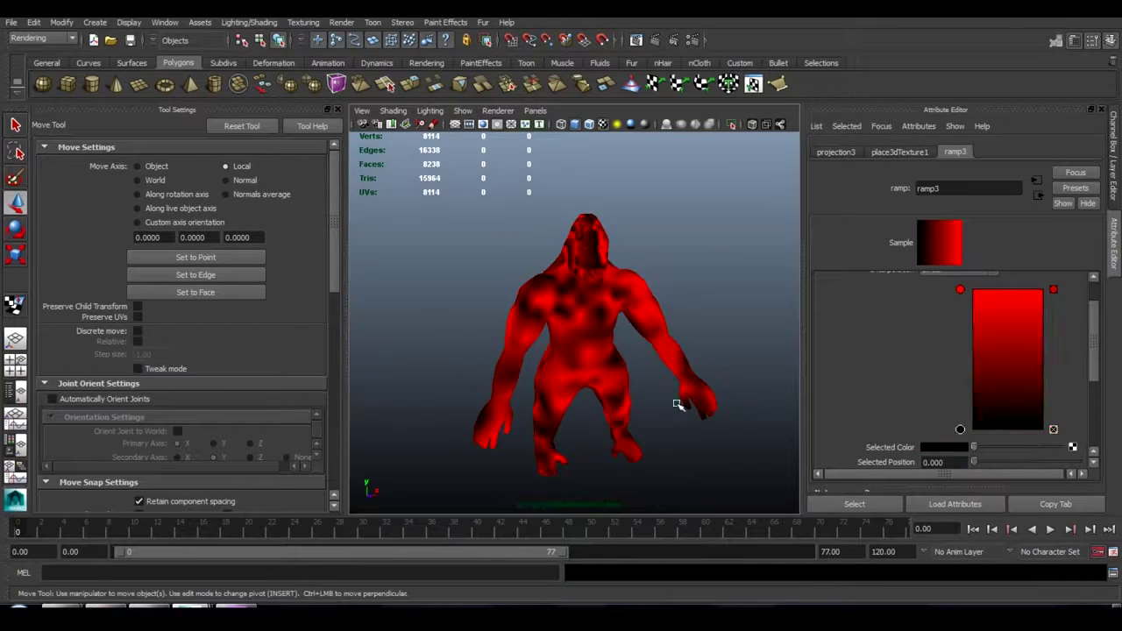
# Step: Show the hidden curves in the viewport, then fit the red ramp's place3dTexture node to the group bounding box
pyautogui.keyDown('alt'); pyautogui.moveTo(680, 403); pyautogui.dragTo(705, 367); pyautogui.keyUp('alt')
pyautogui.click(463, 112)
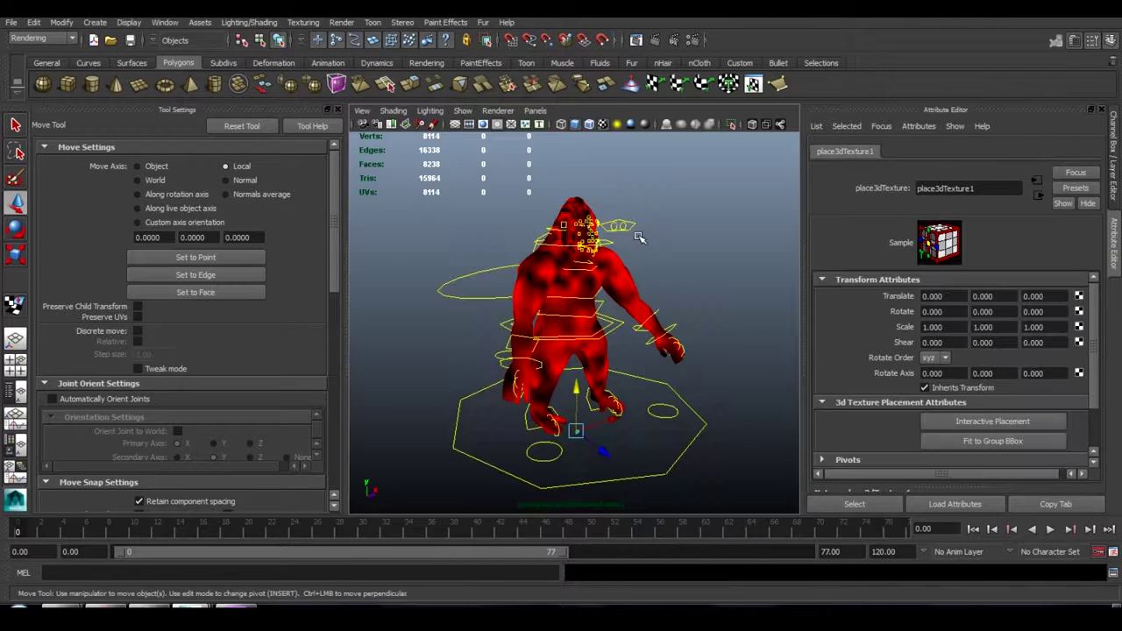
pyautogui.keyDown('alt'); pyautogui.moveTo(617, 316); pyautogui.dragTo(621, 318); pyautogui.keyUp('alt')
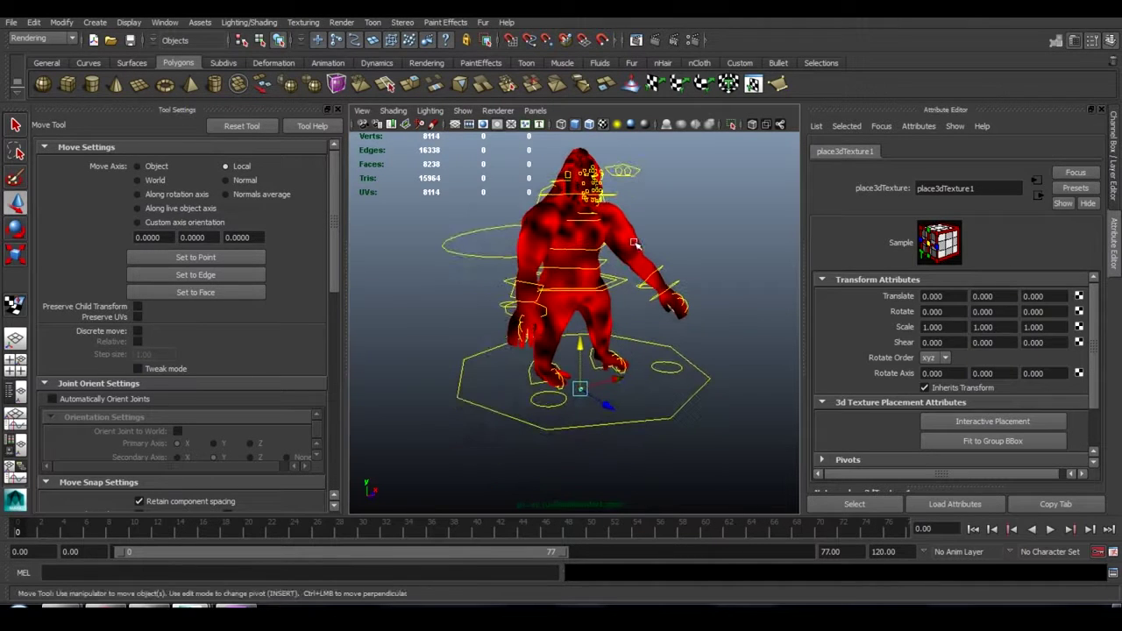
pyautogui.keyDown('alt'); pyautogui.moveTo(637, 246); pyautogui.dragTo(523, 215); pyautogui.keyUp('alt')
pyautogui.click(966, 442)
pyautogui.keyDown('alt'); pyautogui.moveTo(524, 216); pyautogui.dragTo(509, 249, button='middle'); pyautogui.keyUp('alt')
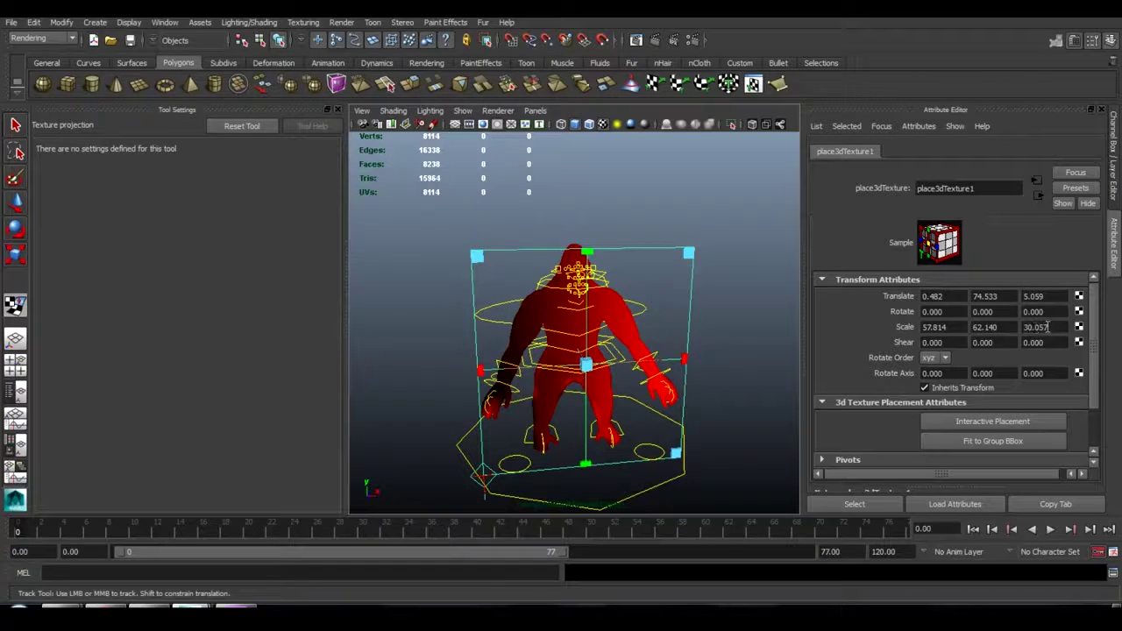
pyautogui.keyDown('alt'); pyautogui.moveTo(662, 277); pyautogui.dragTo(648, 201); pyautogui.keyUp('alt')
pyautogui.click(618, 213)
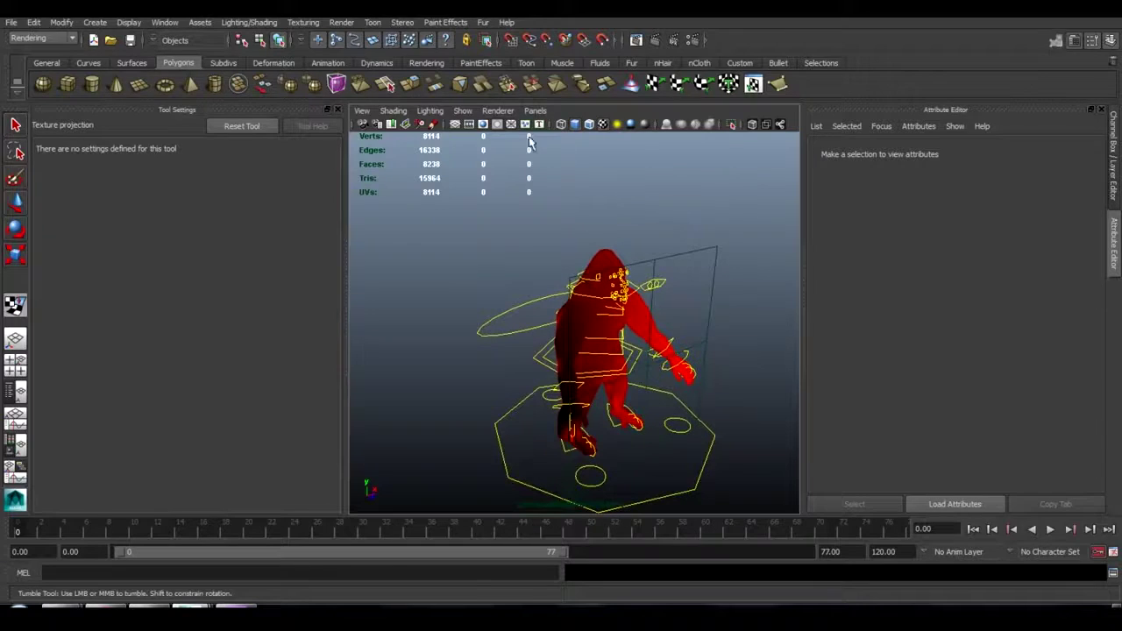
# Step: Hide the rig curves and replace the surface shader's Out Color connection with a new Ramp created as a projection
pyautogui.click(463, 110)
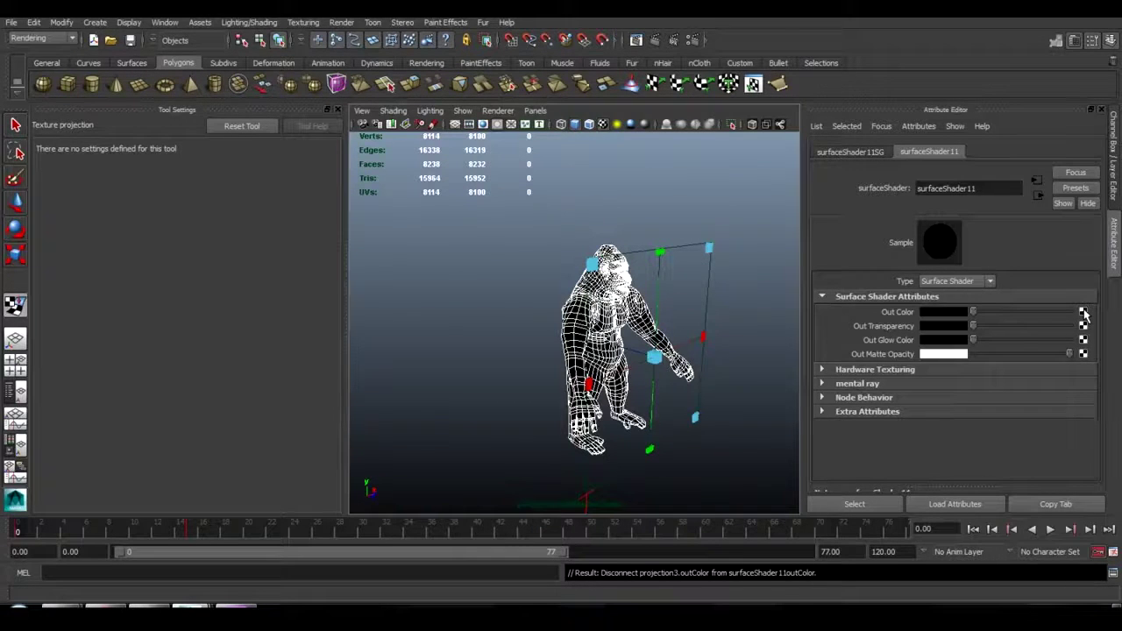
pyautogui.click(1084, 313)
pyautogui.rightClick(550, 497)
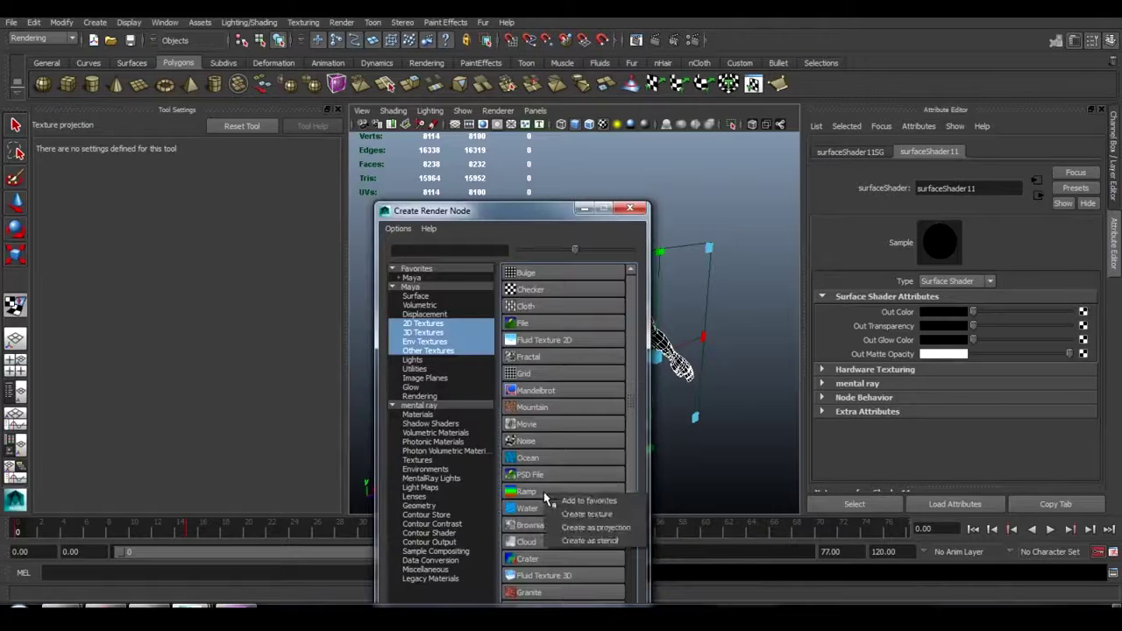
pyautogui.click(599, 528)
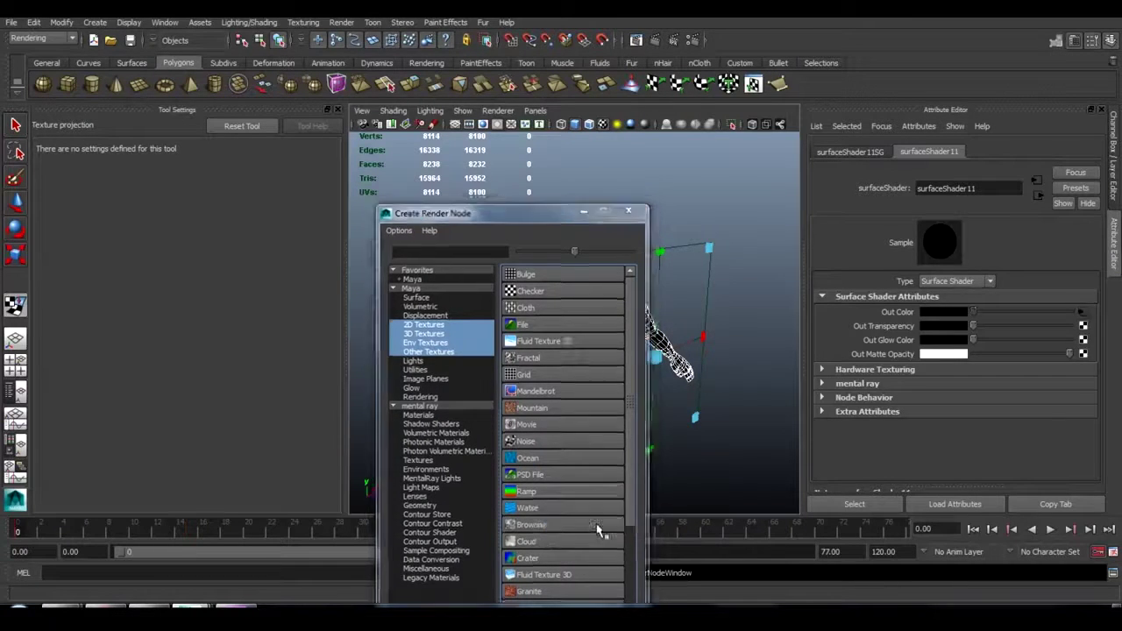
# Step: Remove the new ramp's blue entry, move its green entry to position 1.000, and set the entry at position 0.000 to black
pyautogui.scroll(1, 958, 330)
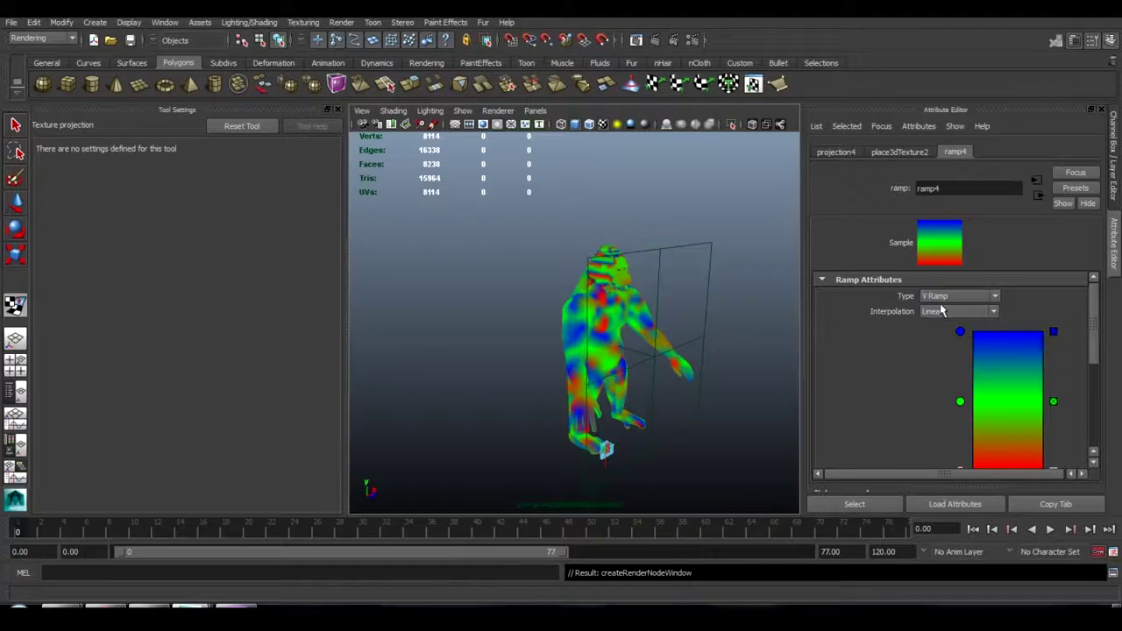
pyautogui.click(1053, 332)
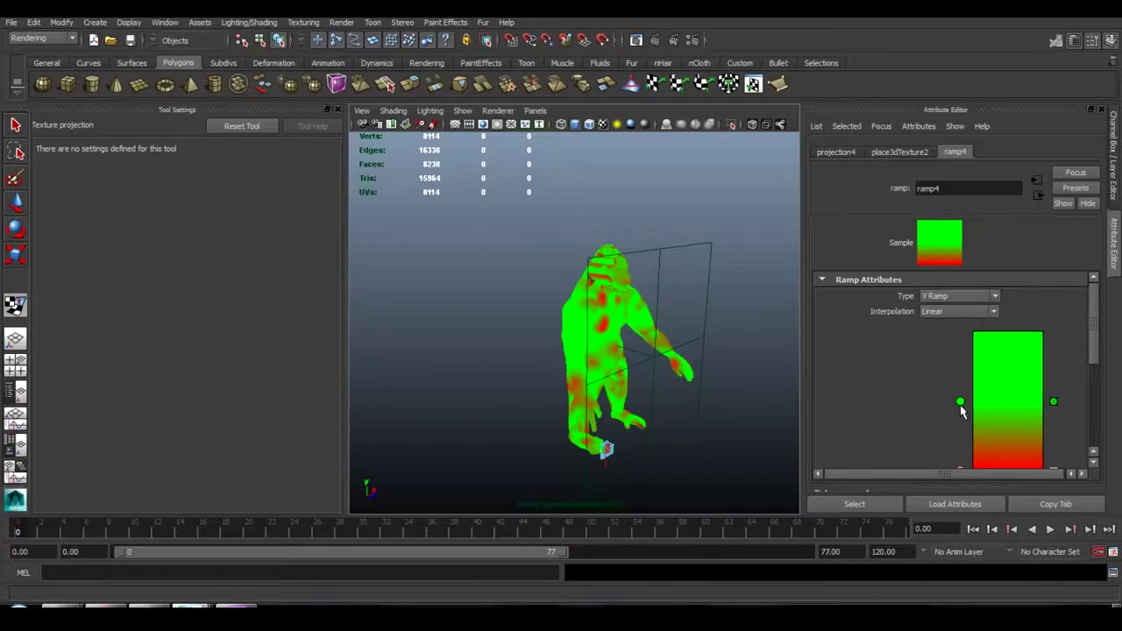
pyautogui.moveTo(960, 404); pyautogui.dragTo(961, 332)
pyautogui.scroll(-2, 951, 379)
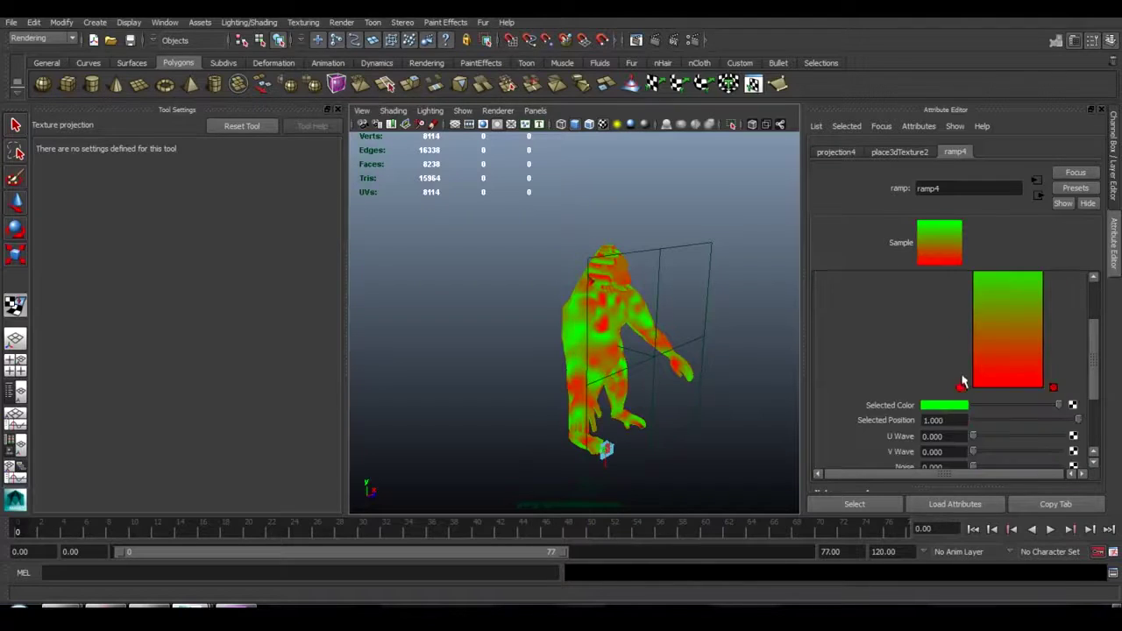
pyautogui.click(961, 389)
pyautogui.moveTo(1013, 409); pyautogui.dragTo(812, 394)
# Step: Fit the green ramp's place3dTexture to the group bounding box and move its placement frame forward, away from the gorilla
pyautogui.click(900, 152)
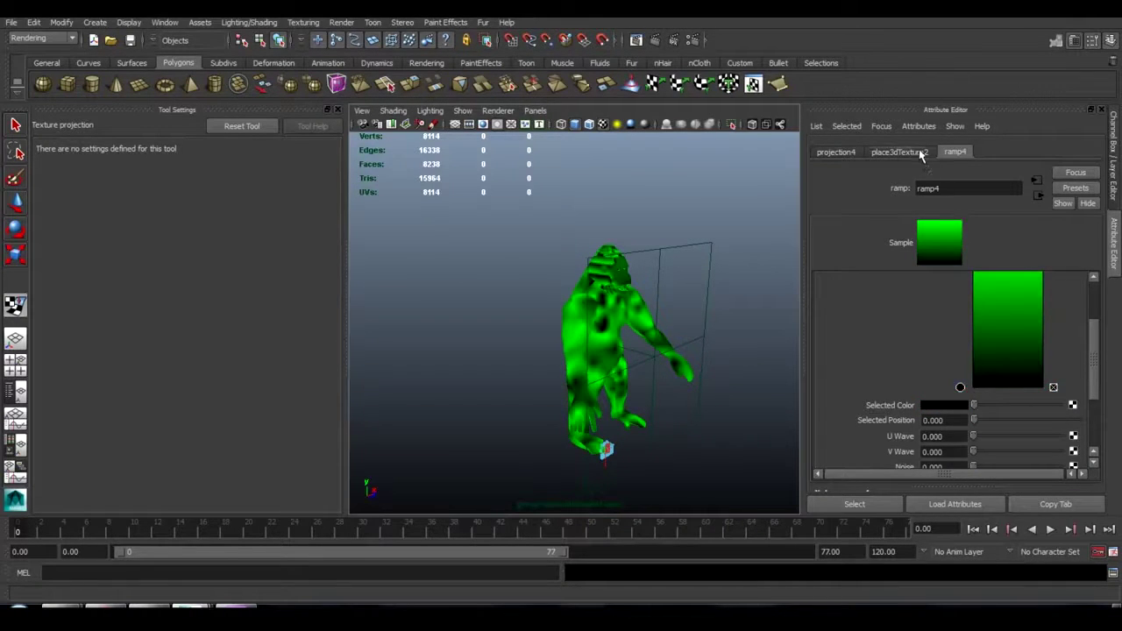
pyautogui.click(968, 441)
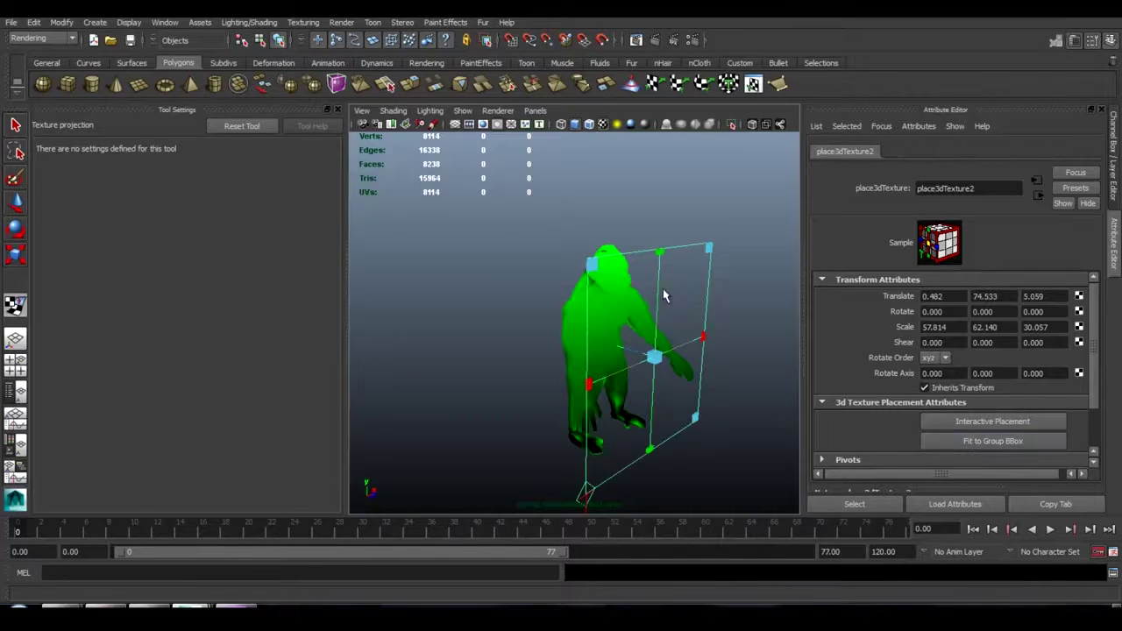
pyautogui.keyDown('alt'); pyautogui.moveTo(663, 290); pyautogui.dragTo(670, 337); pyautogui.keyUp('alt')
pyautogui.keyDown('alt'); pyautogui.moveTo(675, 352); pyautogui.dragTo(679, 303, button='middle'); pyautogui.keyUp('alt')
pyautogui.press('w')
pyautogui.moveTo(651, 323); pyautogui.dragTo(698, 353)
pyautogui.keyDown('alt'); pyautogui.moveTo(660, 215); pyautogui.dragTo(654, 191); pyautogui.keyUp('alt')
pyautogui.click(672, 235)
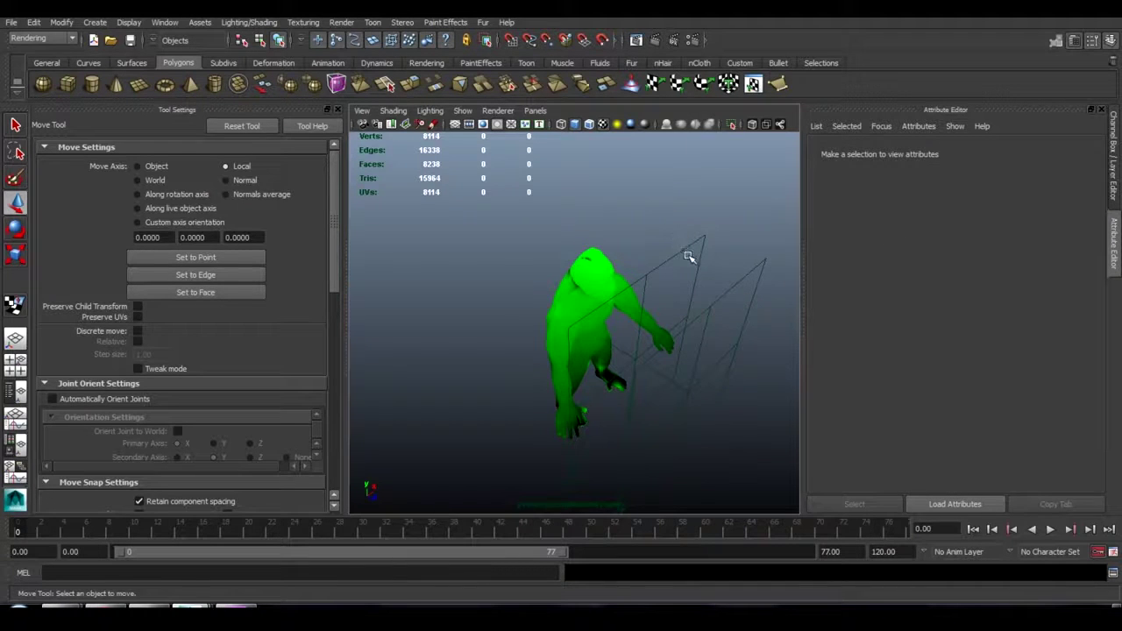
pyautogui.click(689, 256)
pyautogui.keyDown('alt'); pyautogui.moveTo(689, 256); pyautogui.dragTo(535, 211); pyautogui.keyUp('alt')
pyautogui.click(716, 251)
pyautogui.click(664, 212)
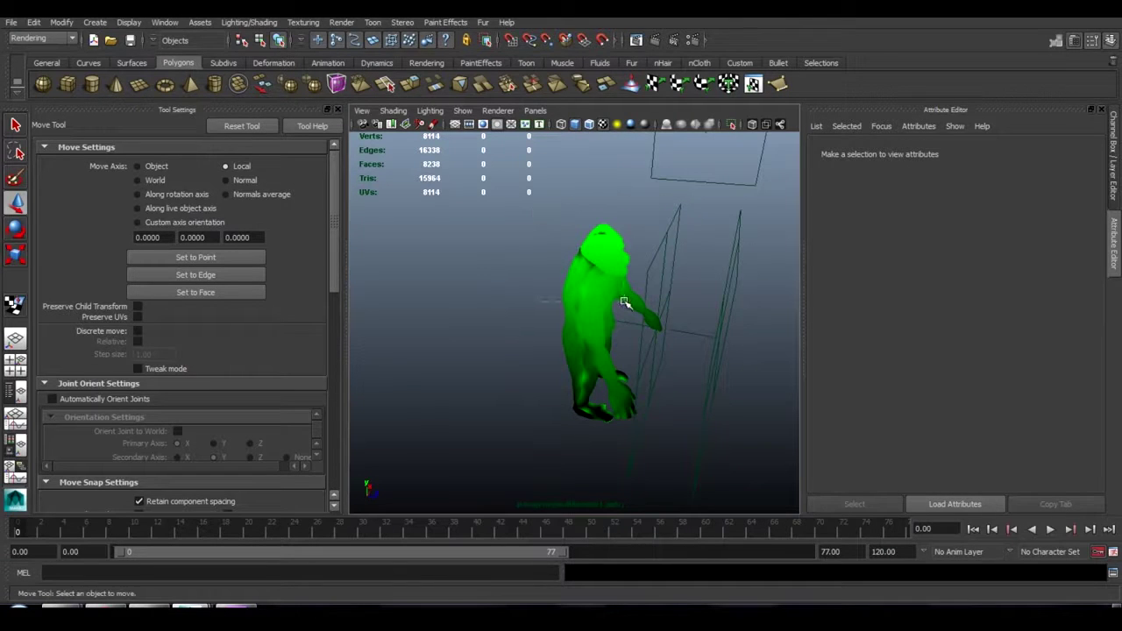
# Step: Break the gorilla shader's Out Color connection and map it with a third Ramp created as a projection
pyautogui.moveTo(625, 302); pyautogui.dragTo(626, 304)
pyautogui.moveTo(592, 289); pyautogui.dragTo(582, 506, button='right')
pyautogui.rightClick(899, 318)
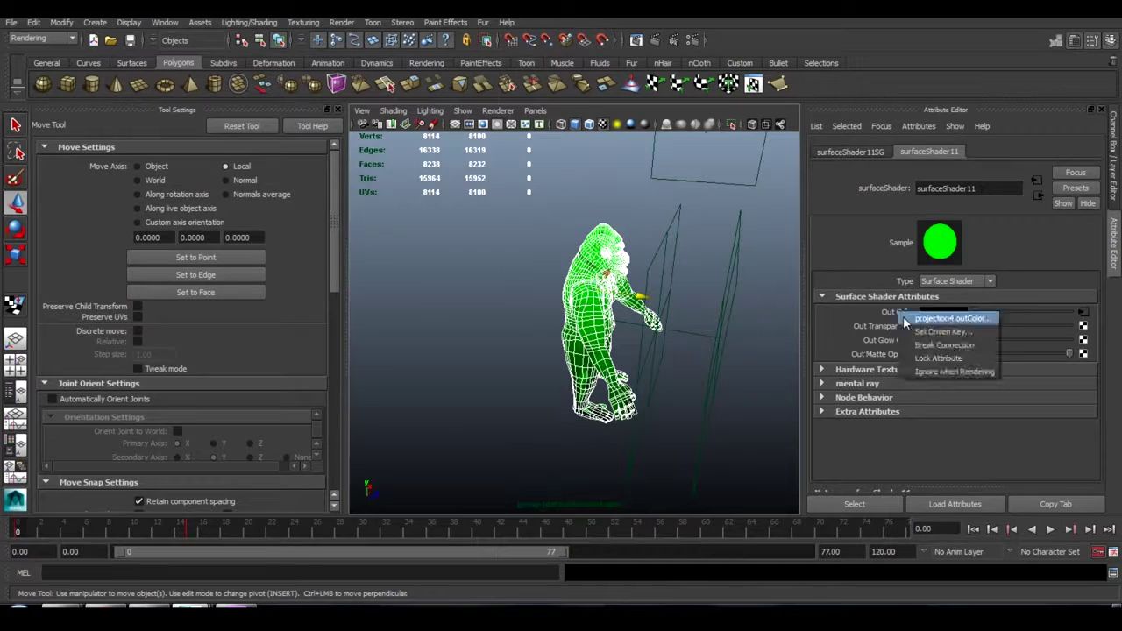
pyautogui.click(947, 343)
pyautogui.click(1084, 312)
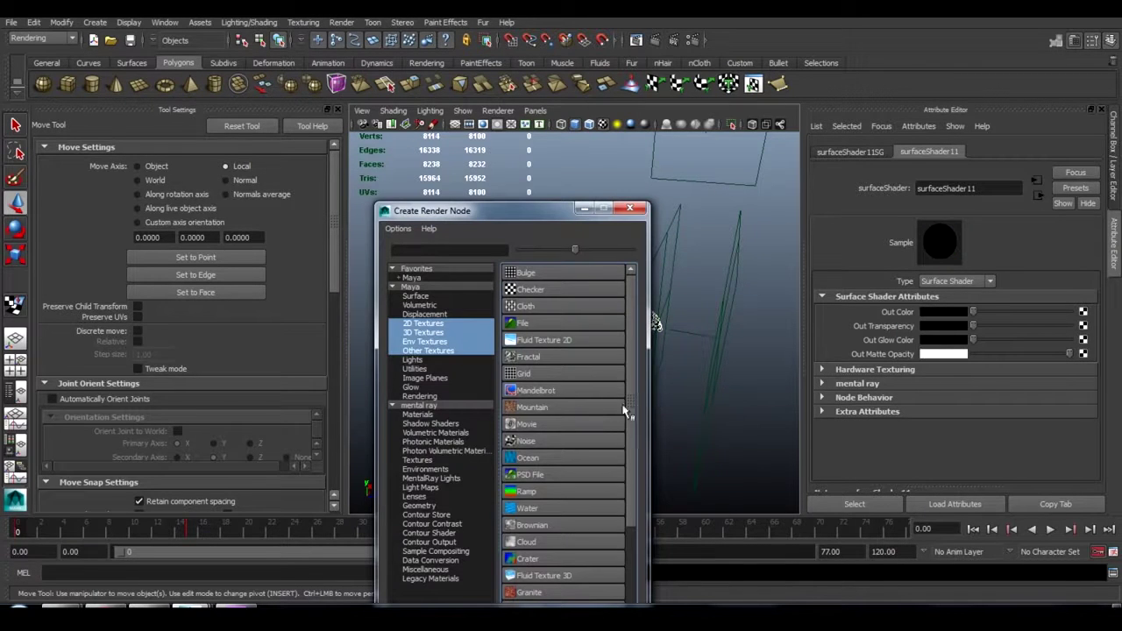
pyautogui.rightClick(530, 492)
pyautogui.click(586, 526)
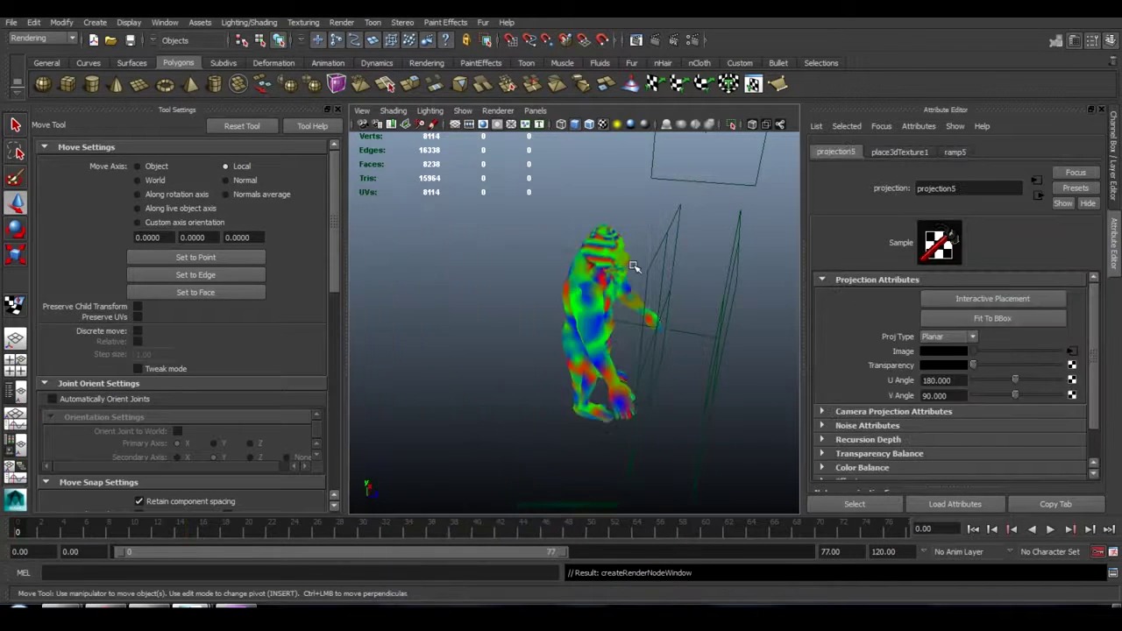
# Step: Set the Y rotation of the third ramp's place3dTexture node to 90
pyautogui.click(1117, 193)
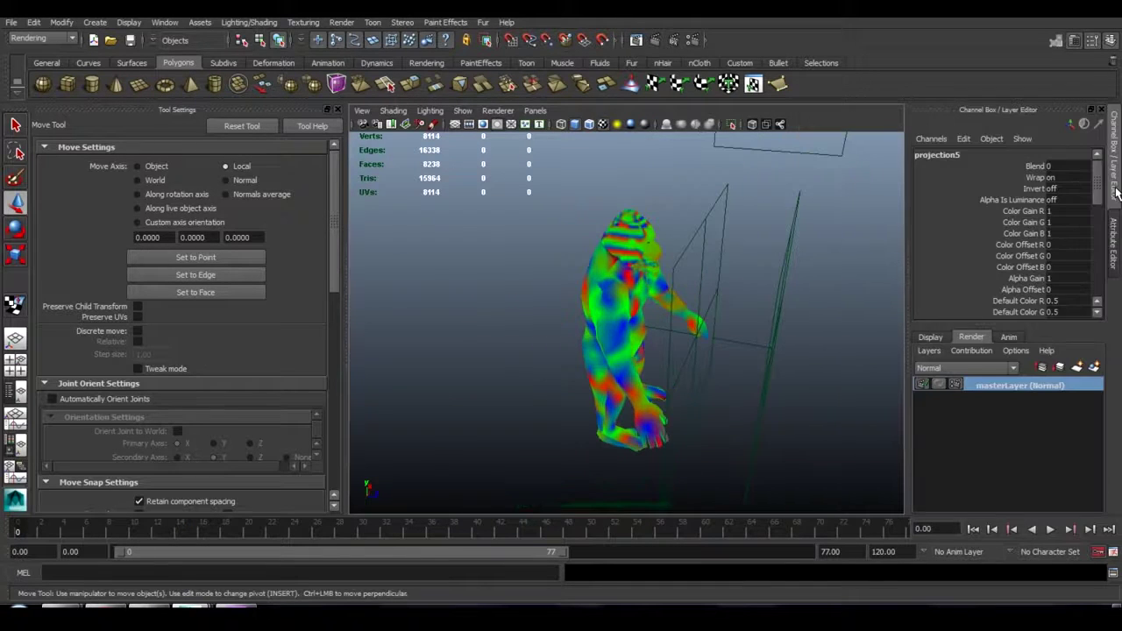
pyautogui.click(1111, 226)
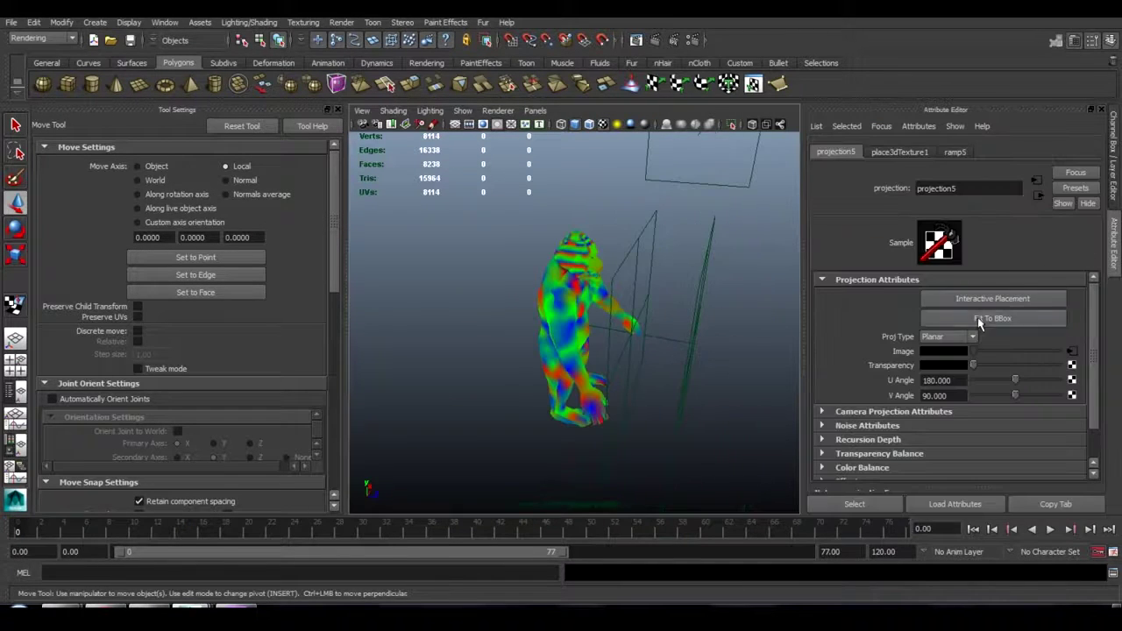
pyautogui.click(899, 152)
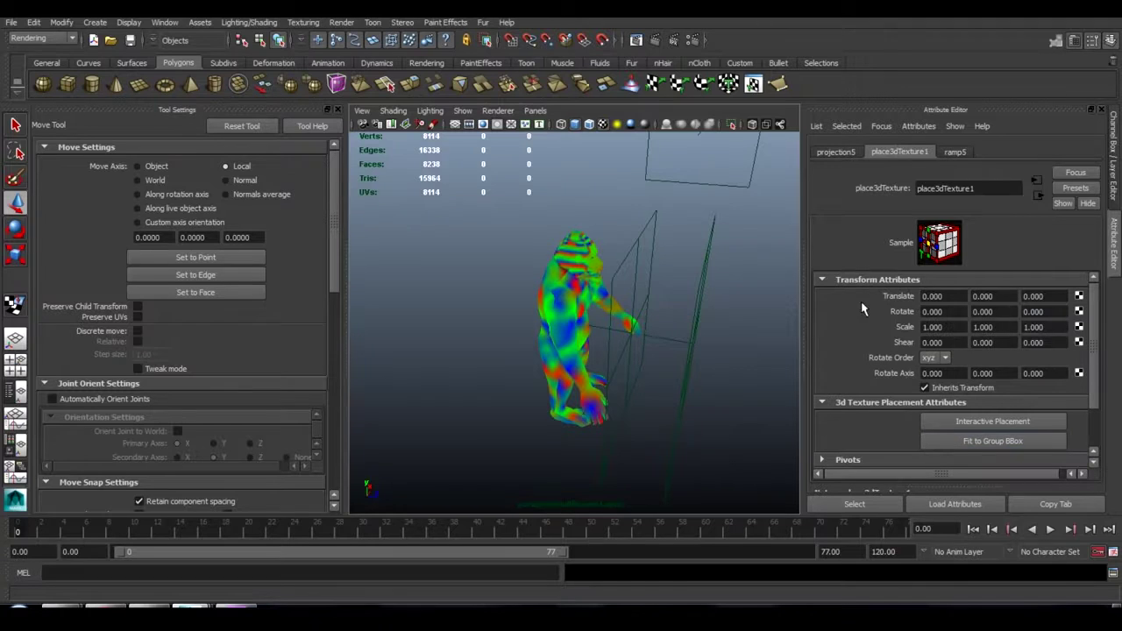
pyautogui.click(1005, 313)
# Step: Fit the rotated place3dTexture of the third ramp to the group bounding box and clear the selection
pyautogui.keyDown('alt'); pyautogui.moveTo(661, 269); pyautogui.dragTo(451, 256); pyautogui.keyUp('alt')
pyautogui.keyDown('alt'); pyautogui.moveTo(543, 285); pyautogui.dragTo(547, 284, button='middle'); pyautogui.keyUp('alt')
pyautogui.scroll(5, 596, 394)
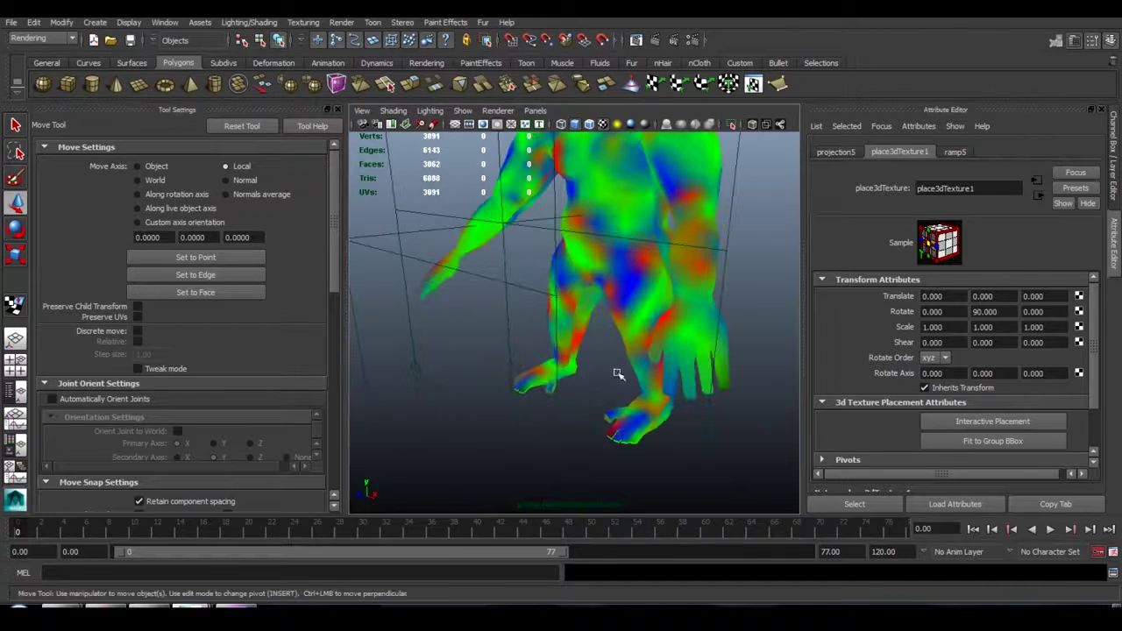
pyautogui.click(1037, 444)
pyautogui.keyDown('alt'); pyautogui.moveTo(627, 324); pyautogui.dragTo(586, 183, button='right'); pyautogui.keyUp('alt')
pyautogui.keyDown('alt'); pyautogui.moveTo(586, 182); pyautogui.dragTo(580, 207, button='middle'); pyautogui.keyUp('alt')
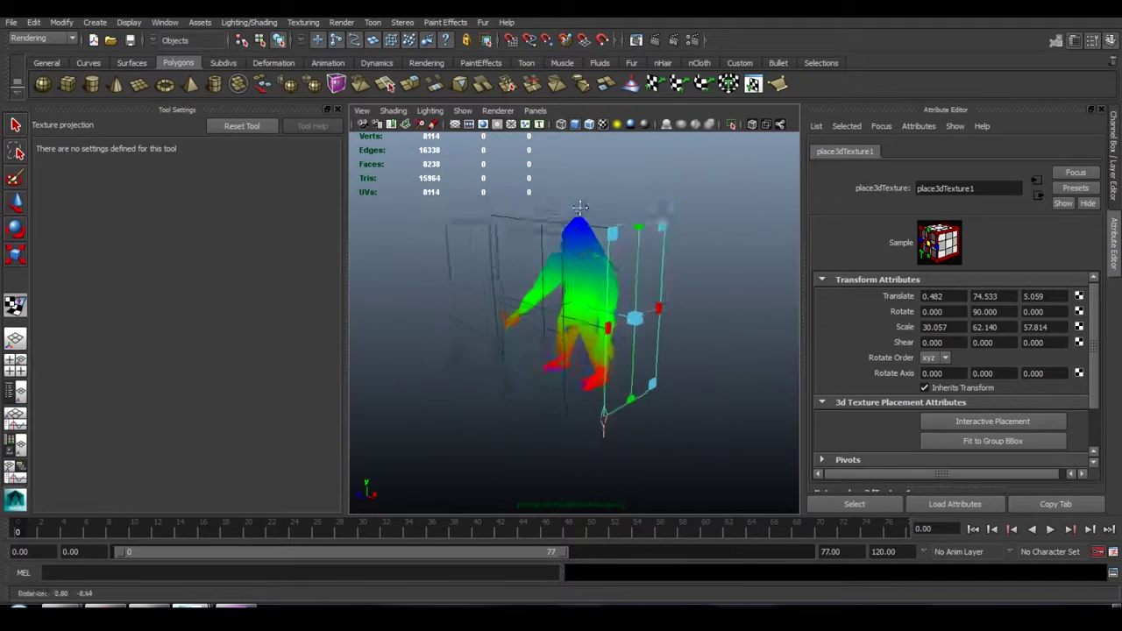
pyautogui.keyDown('alt'); pyautogui.moveTo(581, 207); pyautogui.dragTo(664, 234); pyautogui.keyUp('alt')
pyautogui.click(685, 217)
pyautogui.keyDown('alt'); pyautogui.moveTo(664, 234); pyautogui.dragTo(623, 228, button='right'); pyautogui.keyUp('alt')
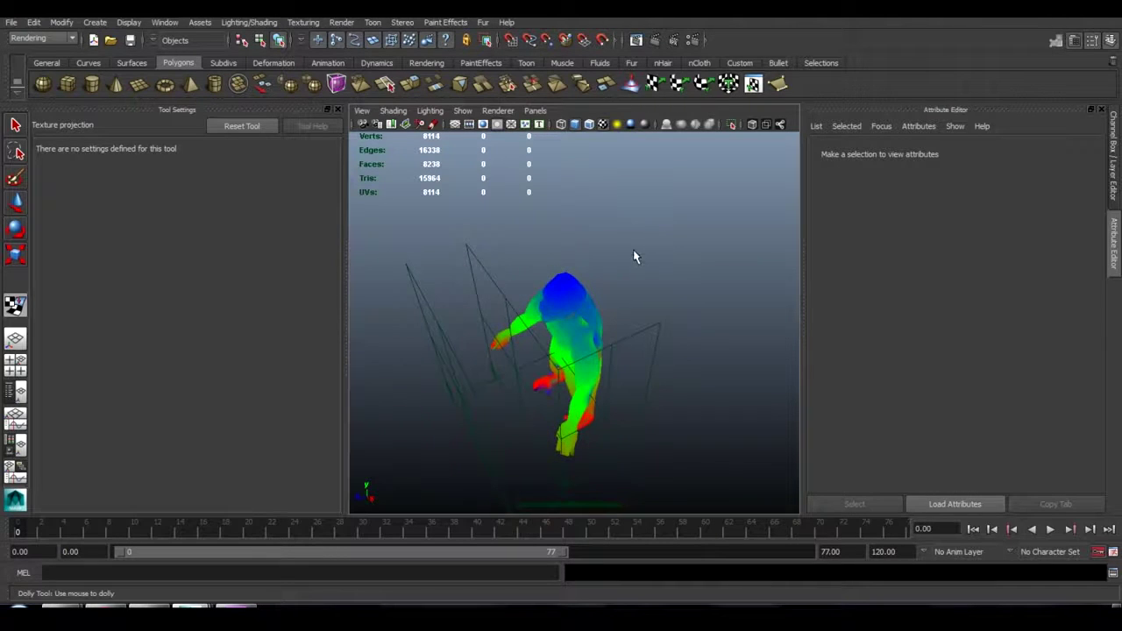
# Step: Examine the three texture placement frames around the gorilla from several angles, selecting the rotated frame and the red one
pyautogui.keyDown('alt'); pyautogui.moveTo(636, 256); pyautogui.dragTo(622, 238); pyautogui.keyUp('alt')
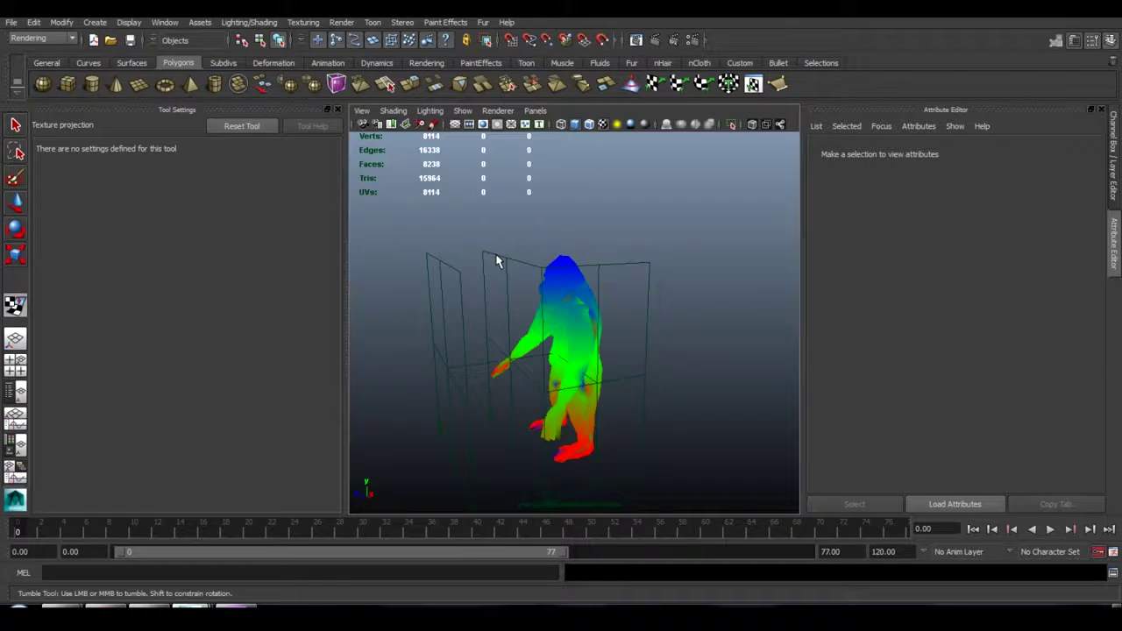
pyautogui.moveTo(496, 261)
pyautogui.keyDown('alt'); pyautogui.mouseDown()
pyautogui.moveTo(689, 288)
pyautogui.moveTo(508, 261)
pyautogui.mouseUp(); pyautogui.keyUp('alt')
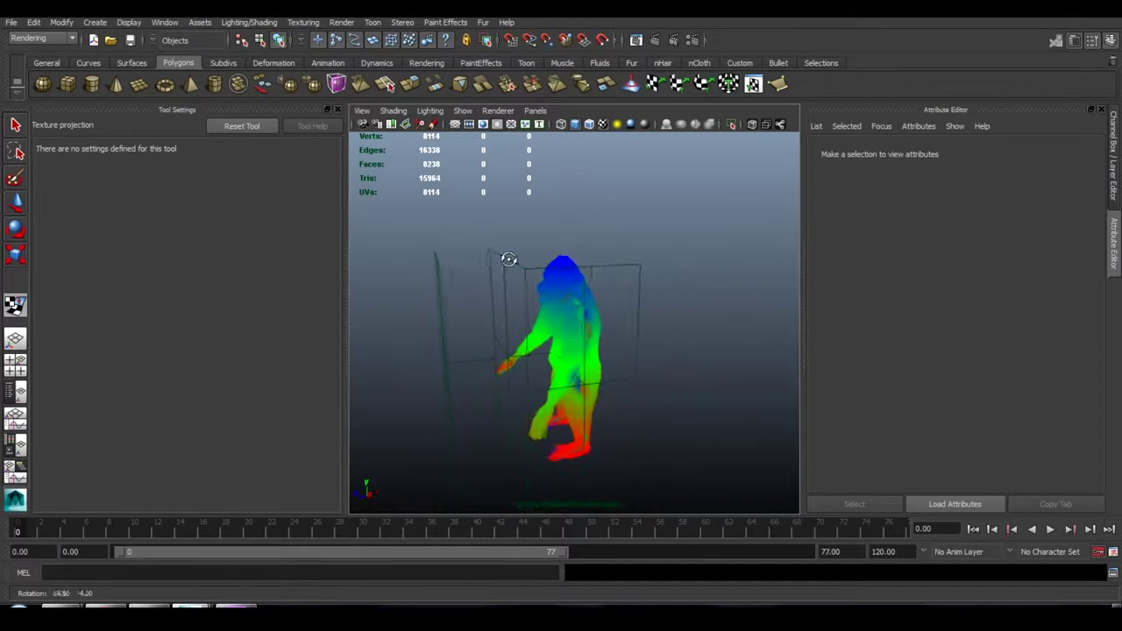
pyautogui.click(639, 289)
pyautogui.click(638, 233)
pyautogui.keyDown('alt'); pyautogui.moveTo(638, 238); pyautogui.dragTo(585, 353); pyautogui.keyUp('alt')
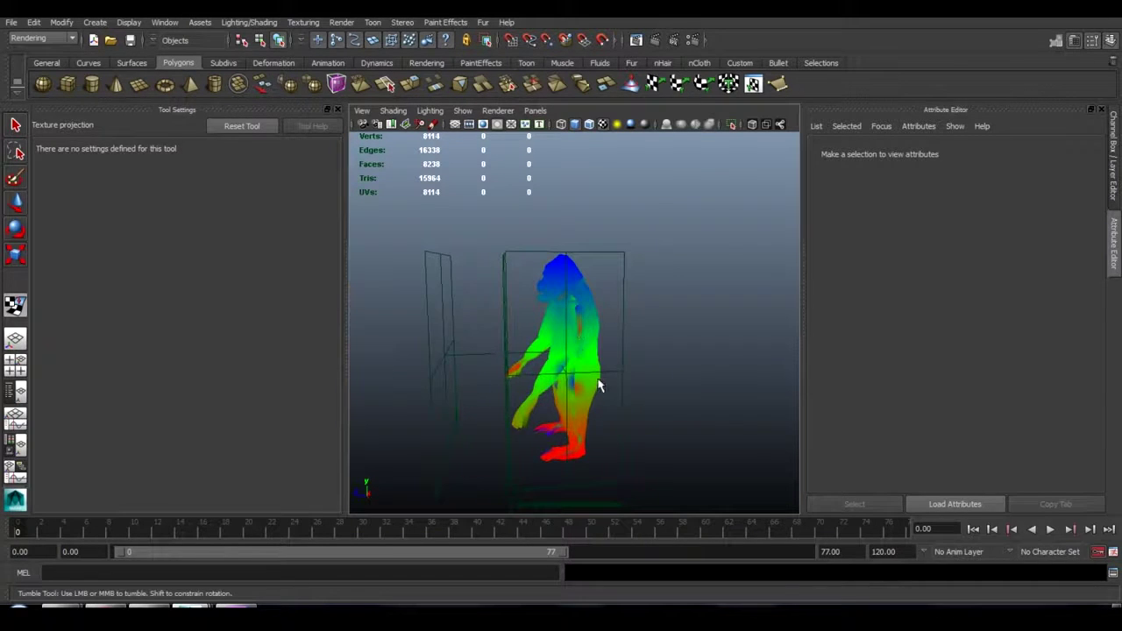
pyautogui.keyDown('alt'); pyautogui.moveTo(601, 243); pyautogui.dragTo(659, 314); pyautogui.keyUp('alt')
pyautogui.click(667, 325)
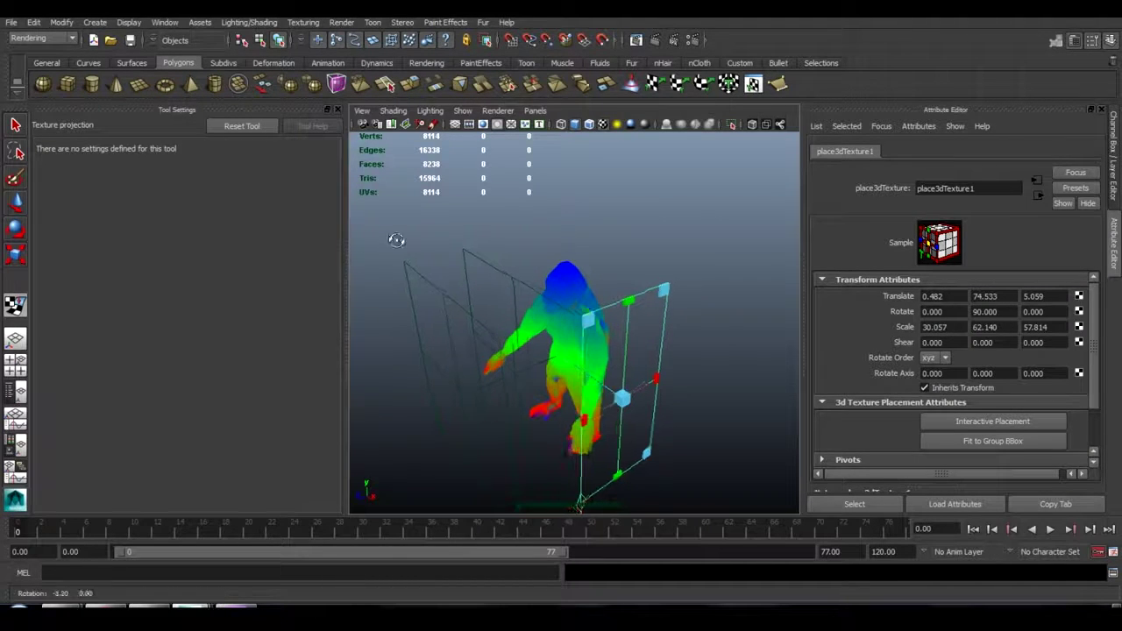
pyautogui.click(488, 272)
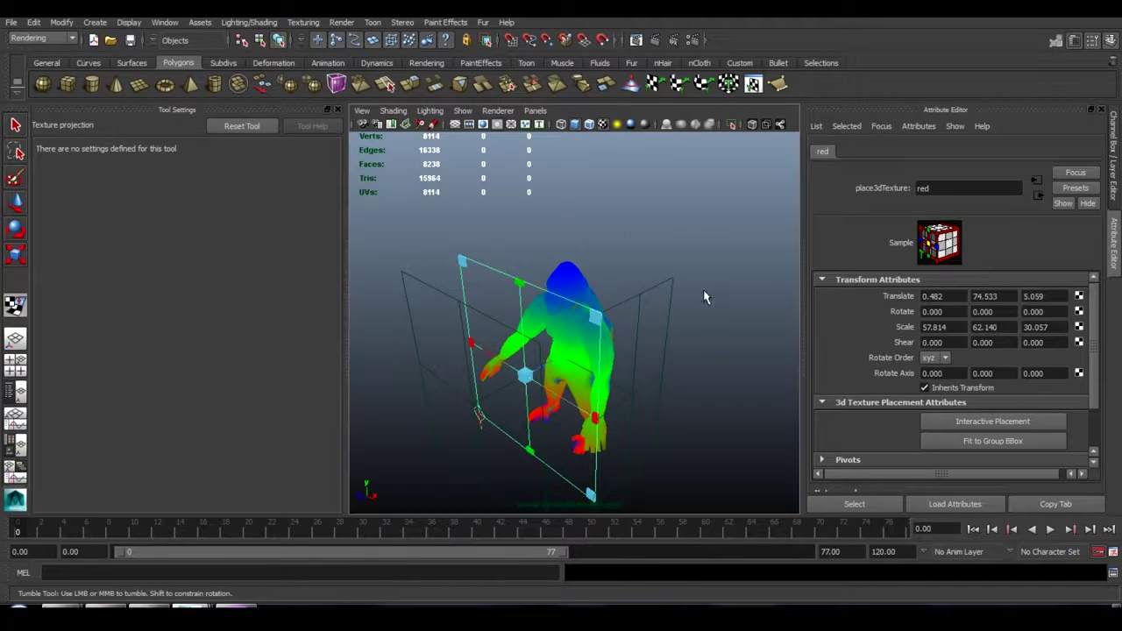
# Step: Set the X and Z scale of the green place3dTexture to 62.140, matching its Y scale
pyautogui.keyDown('alt'); pyautogui.moveTo(676, 277); pyautogui.dragTo(639, 271); pyautogui.keyUp('alt')
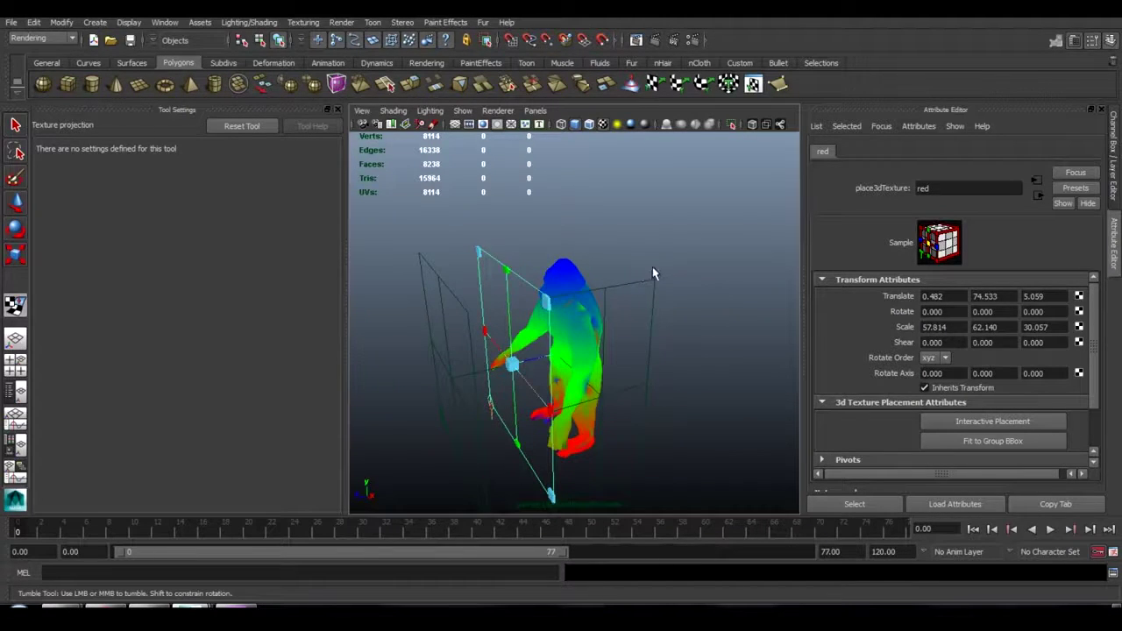
pyautogui.click(432, 293)
pyautogui.click(999, 328)
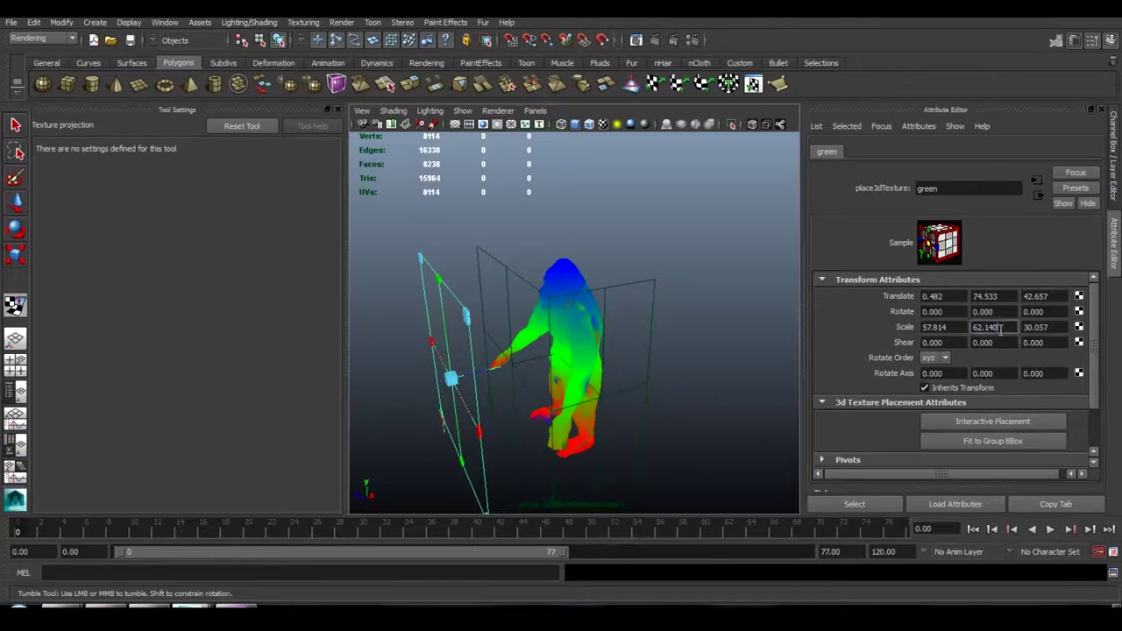
pyautogui.doubleClick(960, 327)
pyautogui.write('62.140')
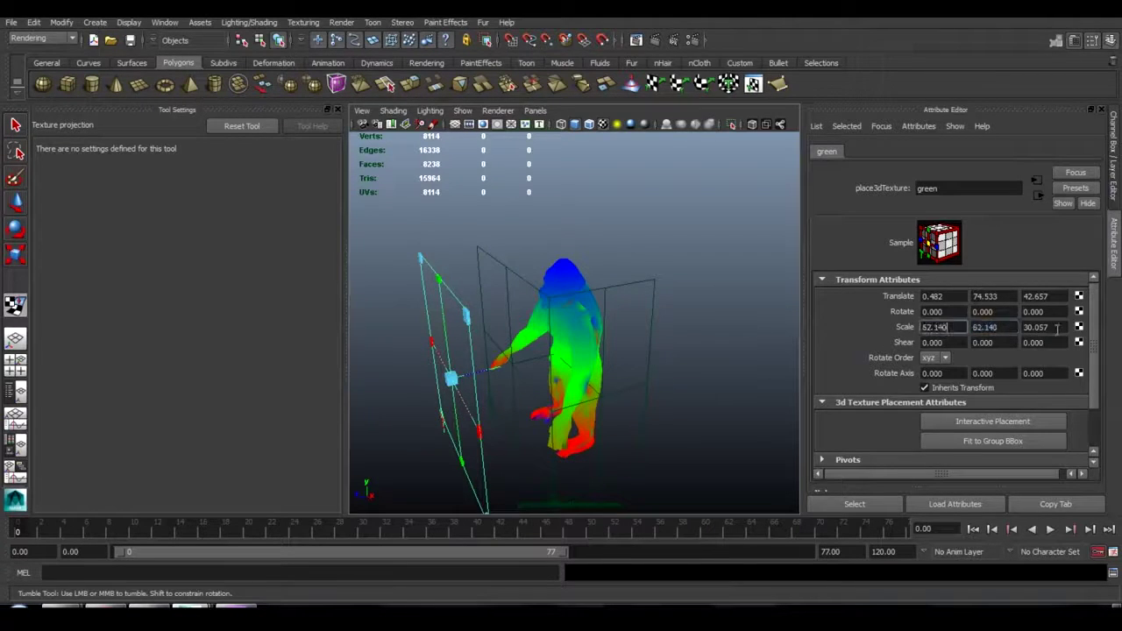
pyautogui.doubleClick(1057, 329)
pyautogui.write('62.140')
pyautogui.keyDown('alt'); pyautogui.rightClick(601, 341); pyautogui.keyUp('alt')
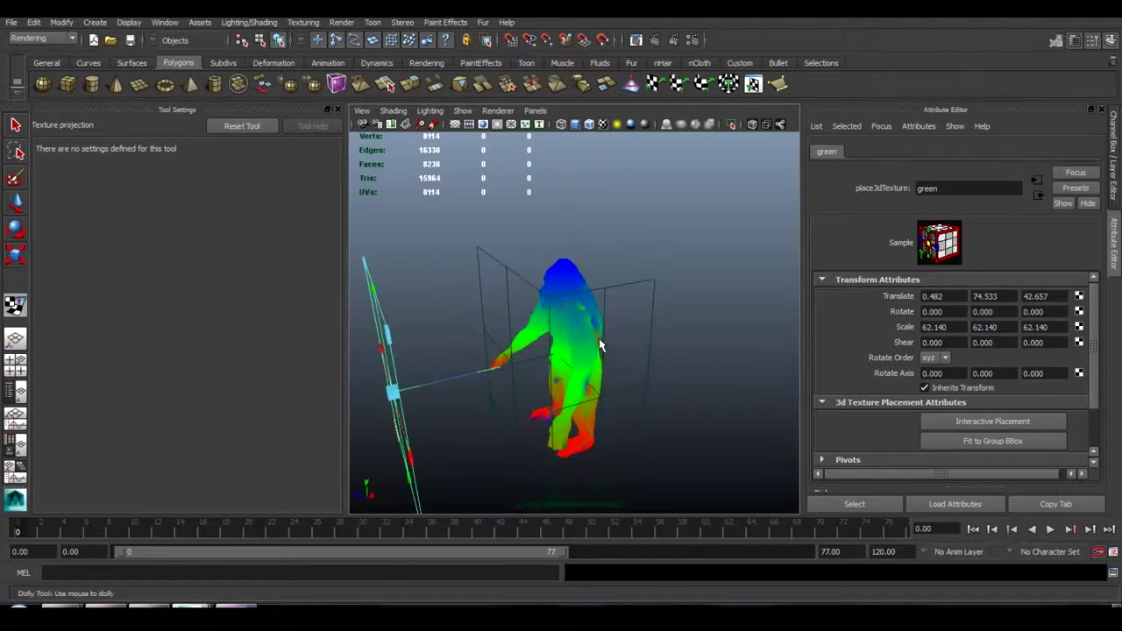
# Step: Set the X and Z scale of the red place3dTexture to 62.140
pyautogui.click(506, 296)
pyautogui.doubleClick(958, 329)
pyautogui.write('62.140')
pyautogui.doubleClick(1056, 329)
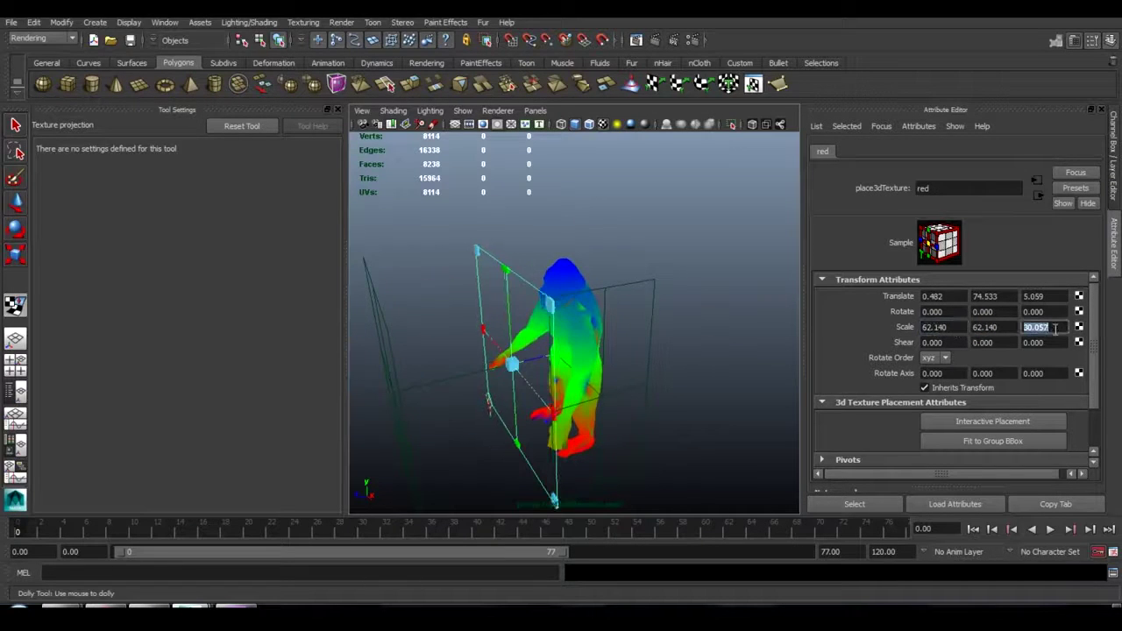
pyautogui.write('62.140')
pyautogui.press('Return')
# Step: Set the X and Z scale of the rotated place3dTexture1 to 62.140 and clear the selection
pyautogui.keyDown('alt'); pyautogui.moveTo(541, 351); pyautogui.dragTo(518, 254); pyautogui.keyUp('alt')
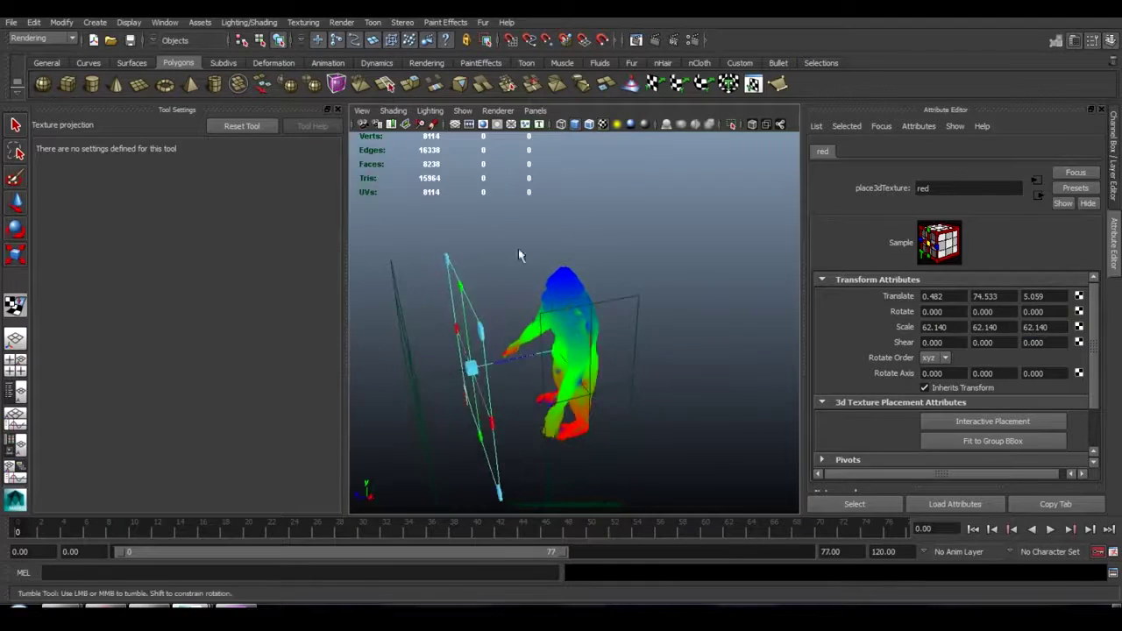
pyautogui.click(519, 254)
pyautogui.click(636, 313)
pyautogui.moveTo(921, 328); pyautogui.dragTo(975, 329)
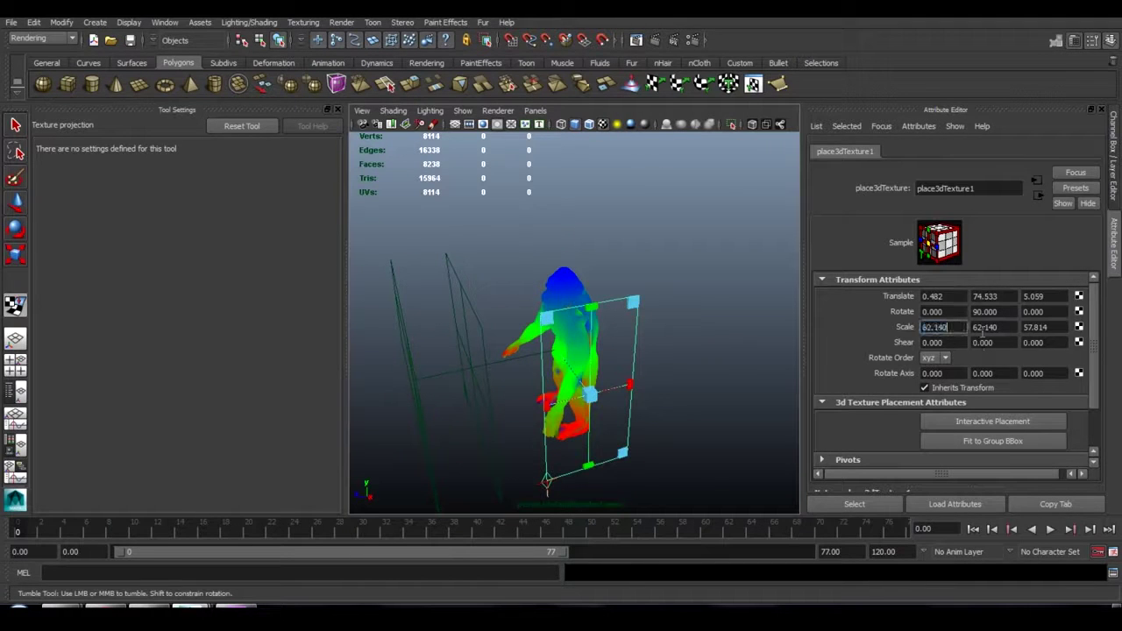
pyautogui.click(1038, 327)
pyautogui.keyDown('alt'); pyautogui.moveTo(750, 363); pyautogui.dragTo(740, 303); pyautogui.keyUp('alt')
pyautogui.scroll(-1, 702, 285)
pyautogui.click(559, 223)
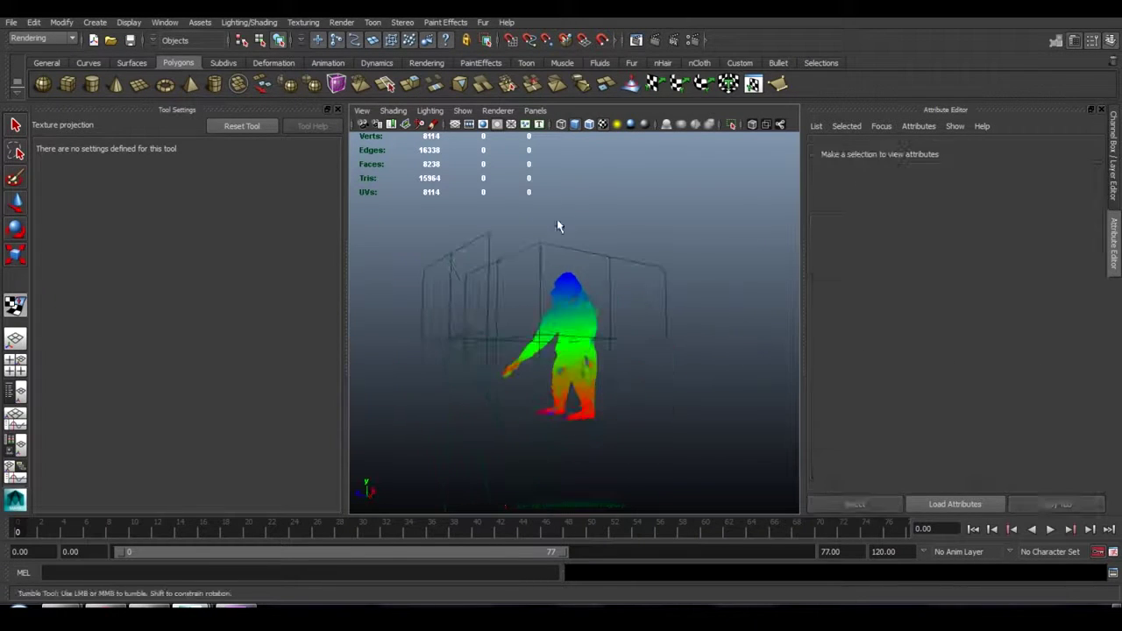
# Step: Examine the uniformly scaled placement frames around the gorilla, selecting the green, red and rotated ones in turn
pyautogui.keyDown('alt'); pyautogui.moveTo(558, 223); pyautogui.dragTo(551, 274); pyautogui.keyUp('alt')
pyautogui.keyDown('alt'); pyautogui.moveTo(488, 290); pyautogui.dragTo(472, 251); pyautogui.keyUp('alt')
pyautogui.click(557, 268)
pyautogui.click(583, 213)
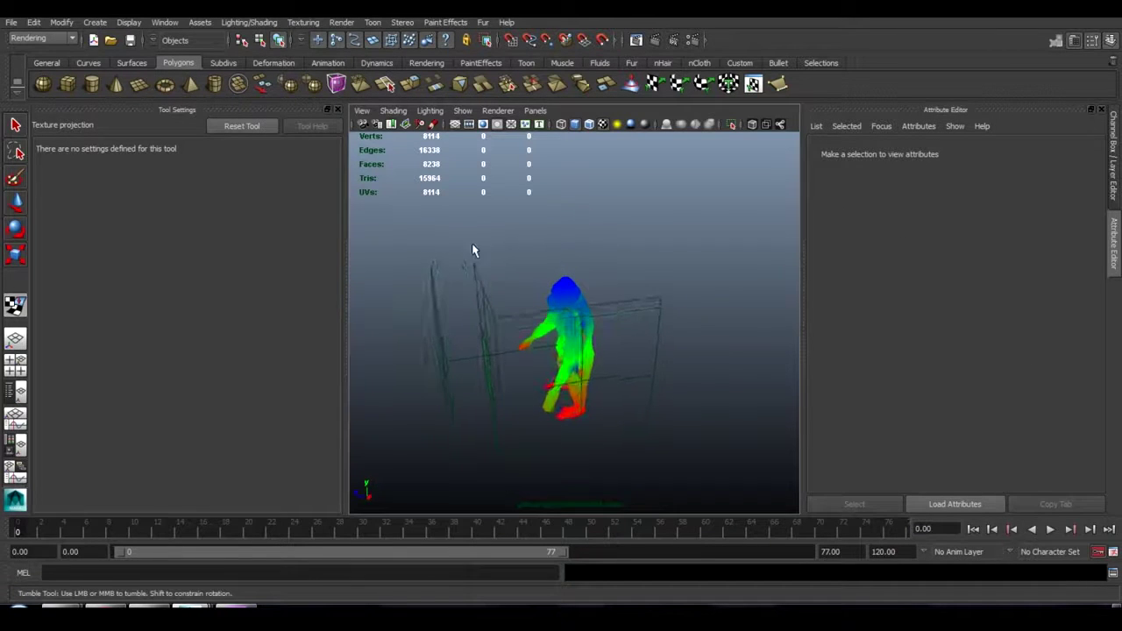
pyautogui.click(442, 305)
pyautogui.keyDown('alt'); pyautogui.moveTo(443, 306); pyautogui.dragTo(477, 295); pyautogui.keyUp('alt')
pyautogui.press('w')
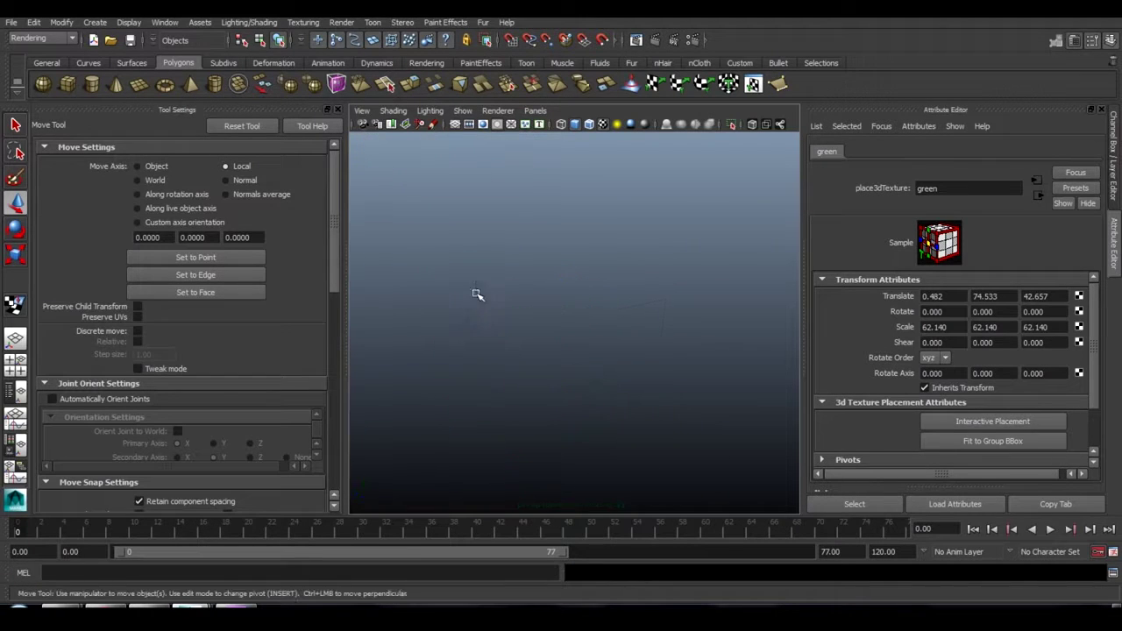
pyautogui.click(478, 288)
pyautogui.click(426, 288)
pyautogui.click(429, 299)
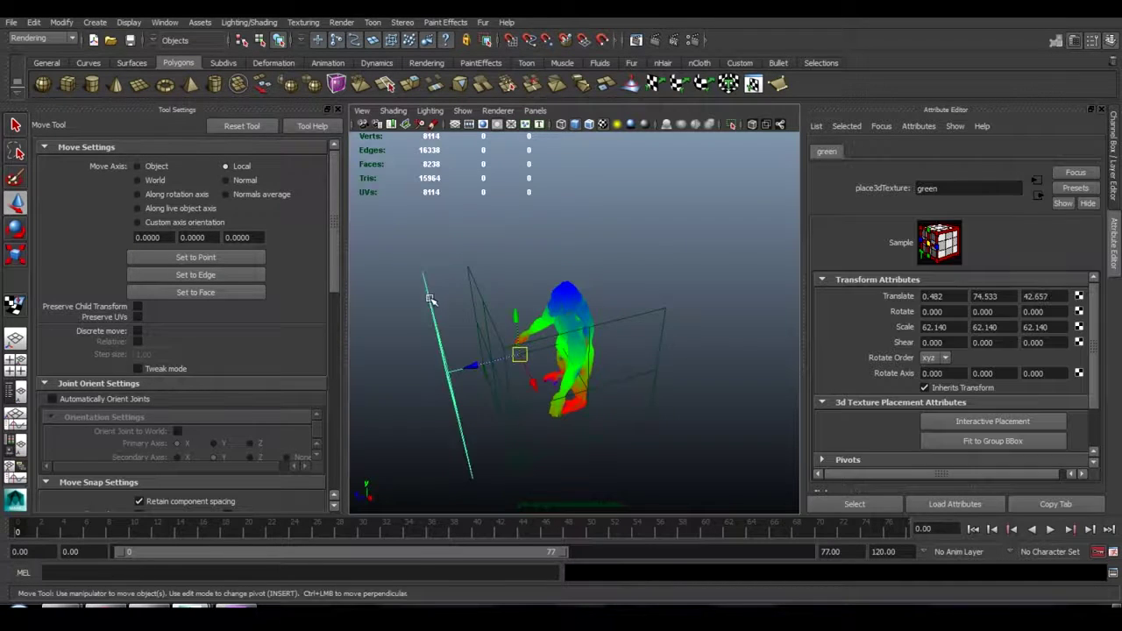
pyautogui.click(471, 275)
pyautogui.click(566, 321)
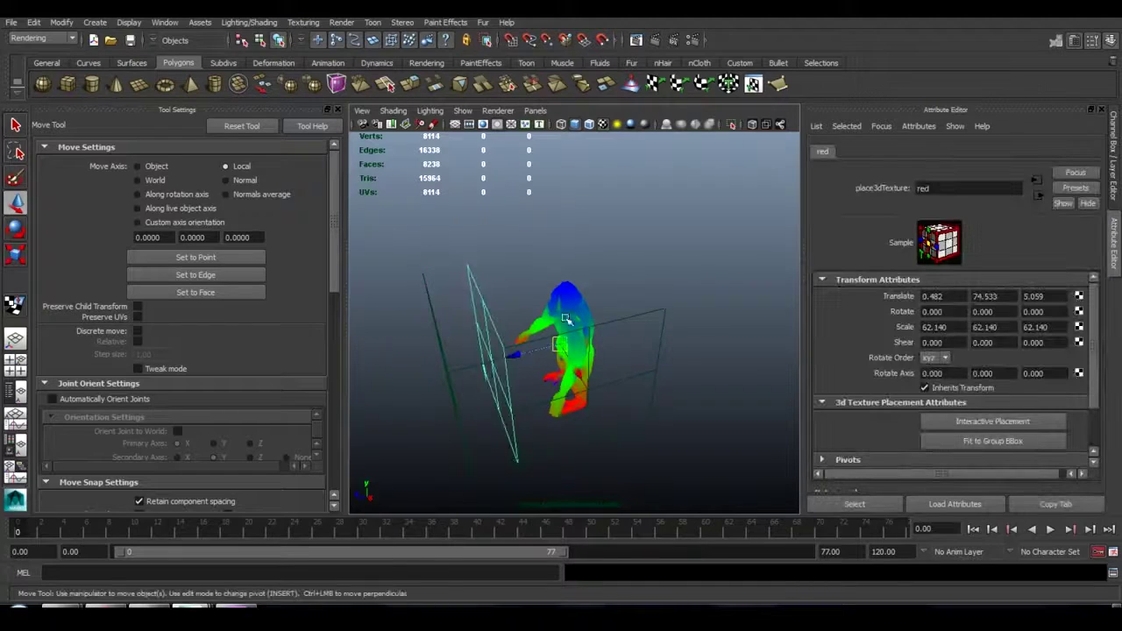
pyautogui.click(662, 328)
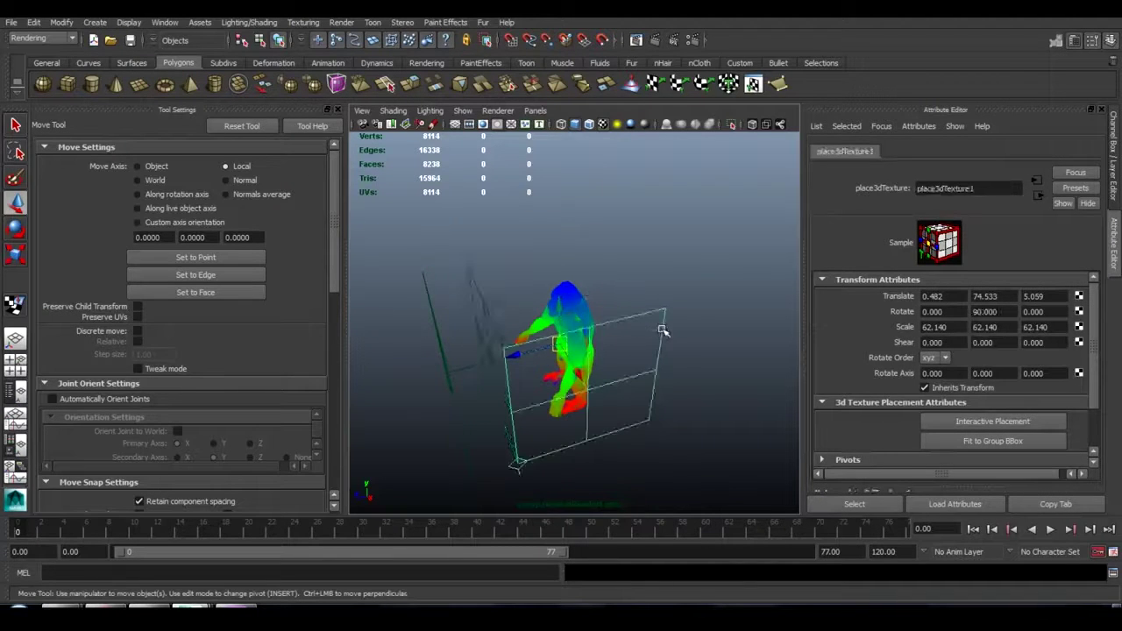
pyautogui.click(442, 304)
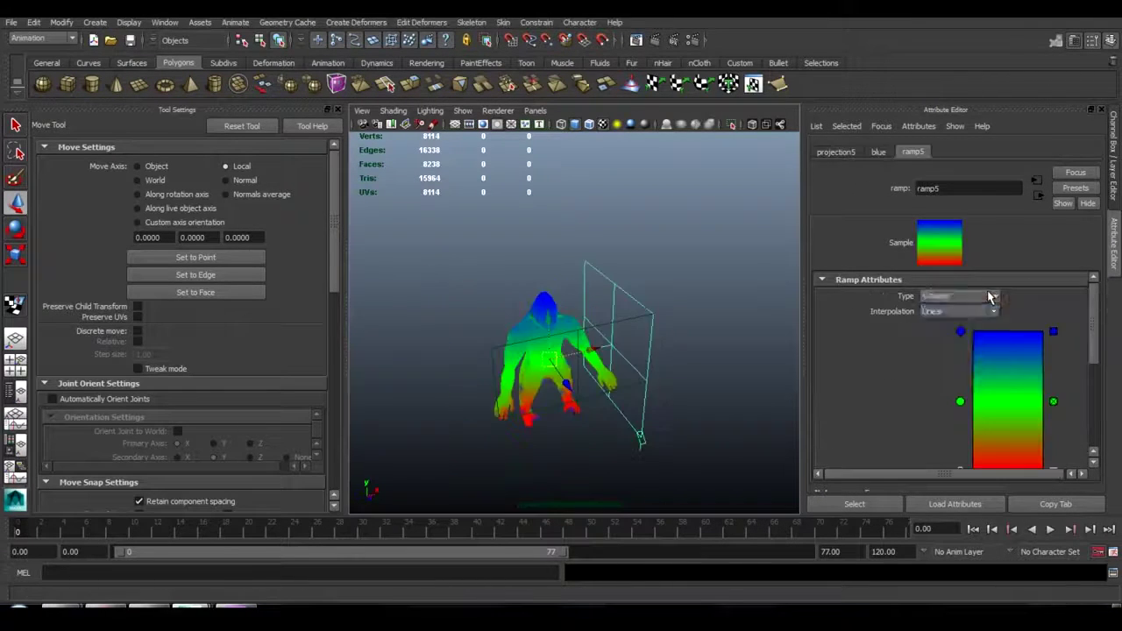
# Step: Turn ramp5 into a horizontal black-to-blue U Ramp by removing its green colour and darkening the red end to black
pyautogui.click(964, 312)
pyautogui.click(966, 326)
pyautogui.scroll(-2, 973, 347)
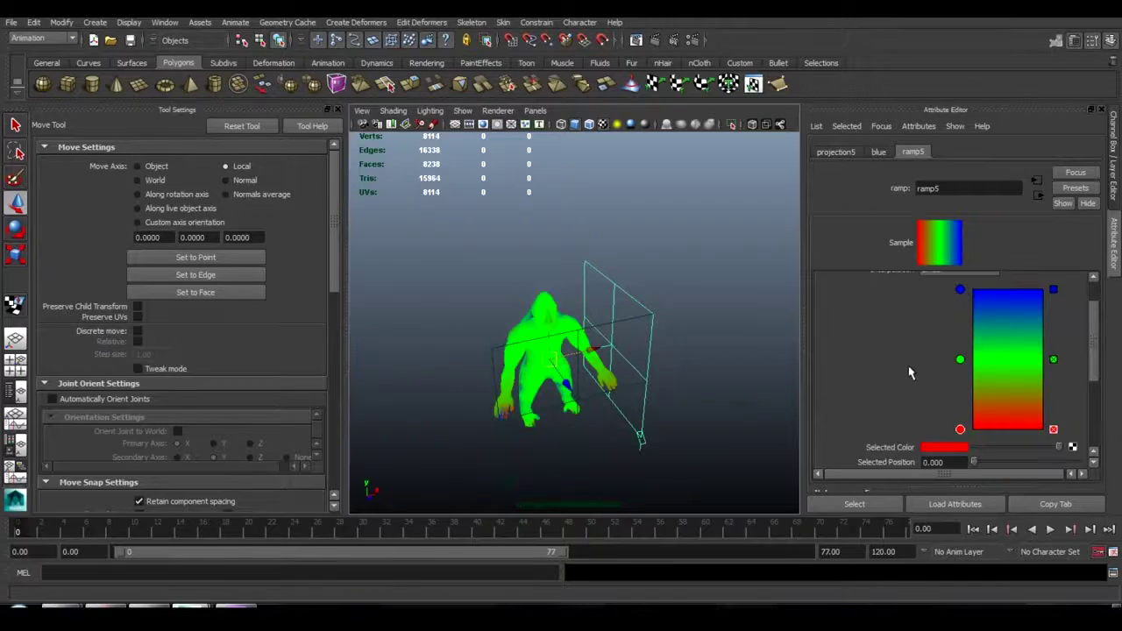
pyautogui.click(1053, 360)
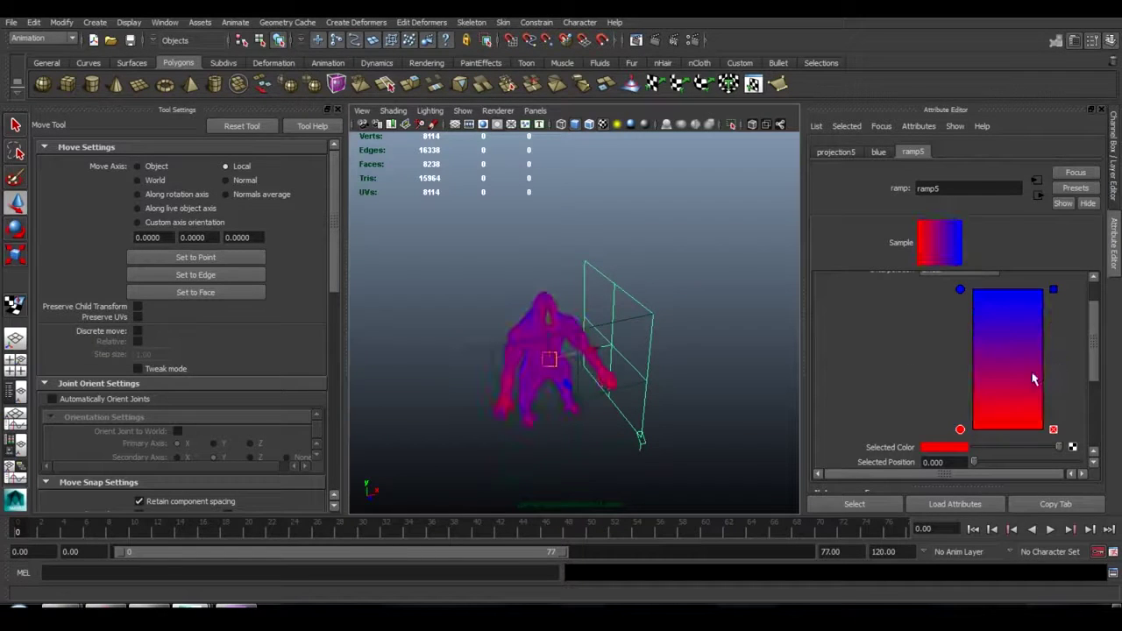
pyautogui.moveTo(1015, 451); pyautogui.dragTo(969, 450)
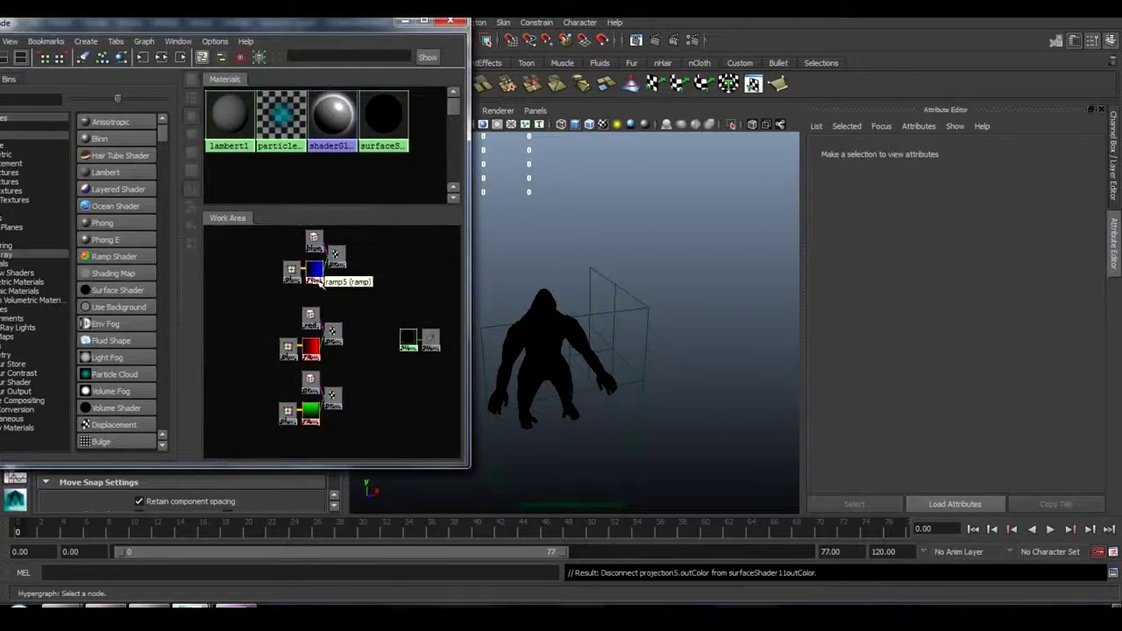
# Step: Create a Layered Texture node and place it between the projections and the surface shader in the work area
pyautogui.click(30, 100)
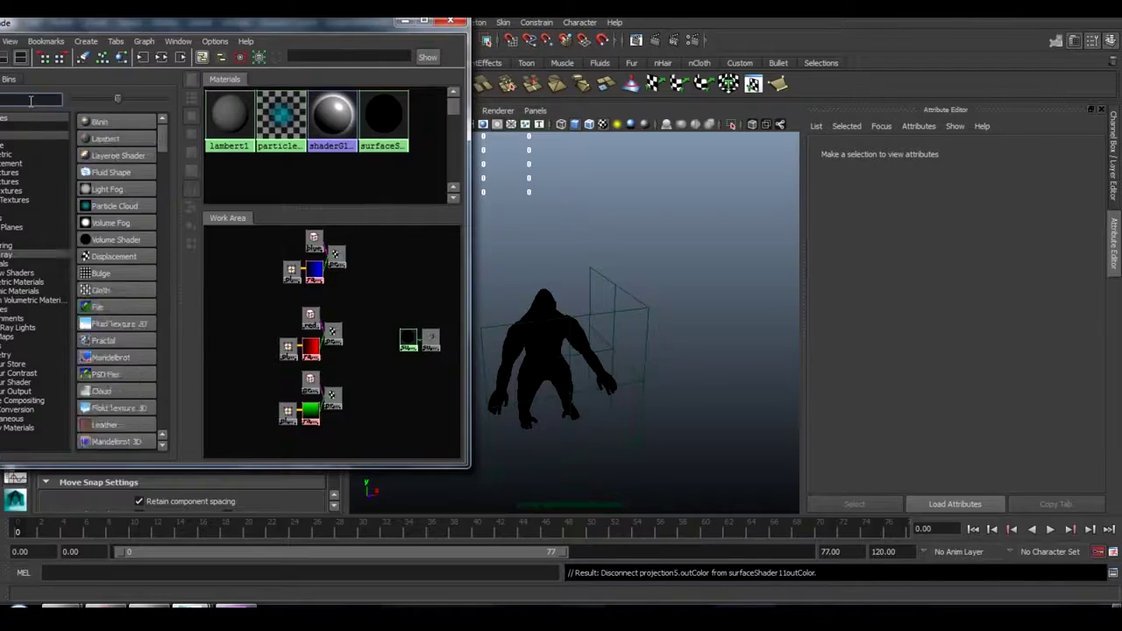
pyautogui.write('layered')
pyautogui.click(114, 139)
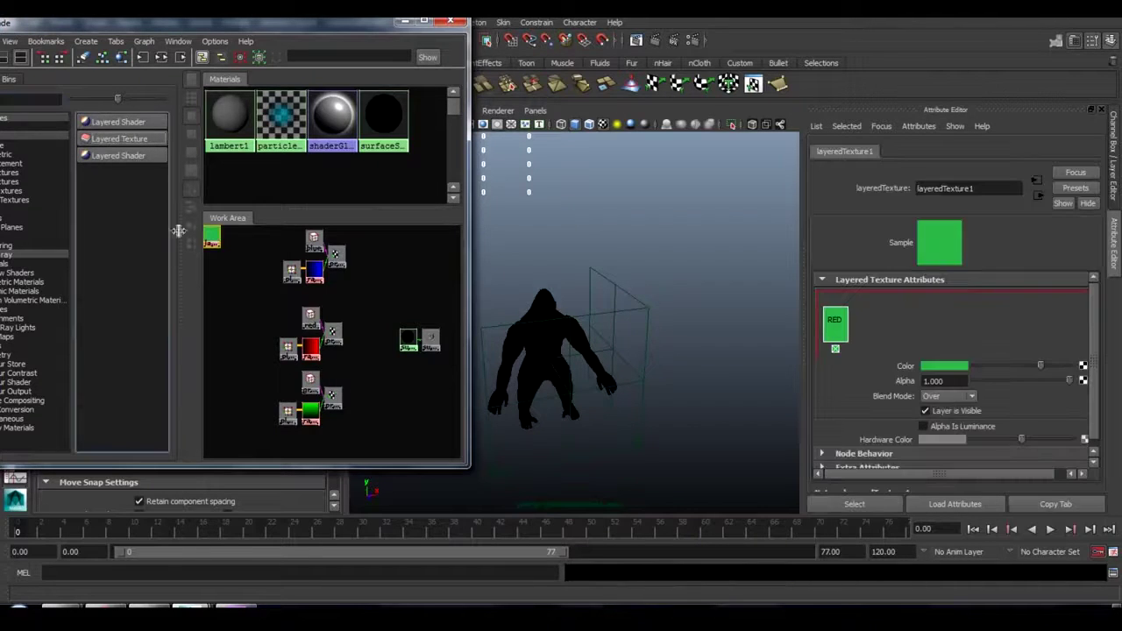
pyautogui.moveTo(228, 248); pyautogui.dragTo(373, 335)
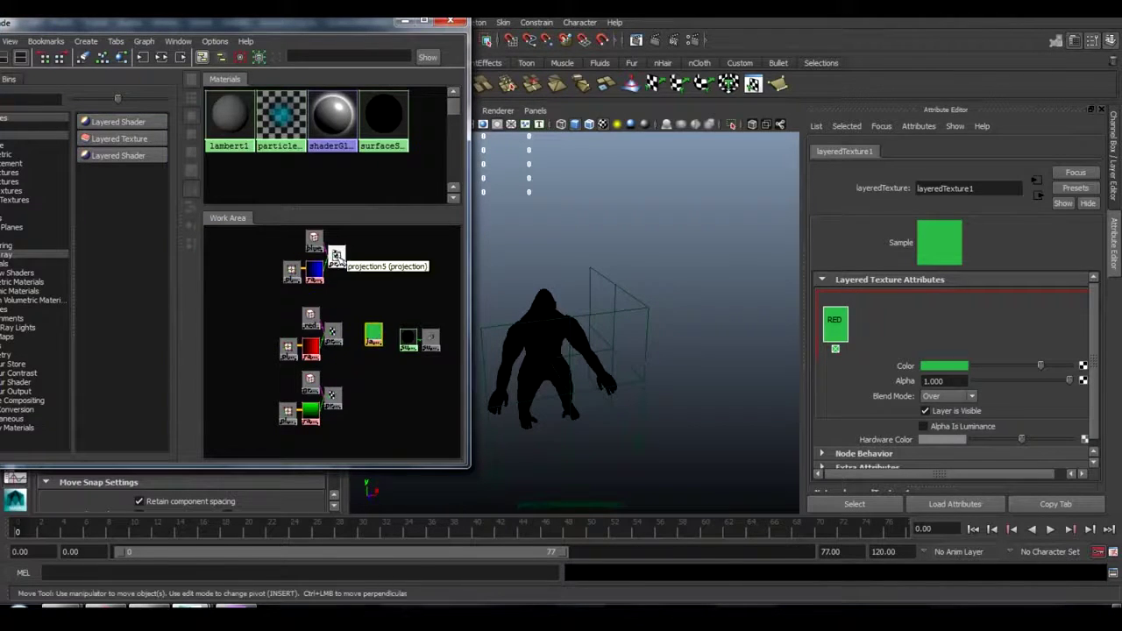
# Step: Add the blue, red and green projections as layers of the layered texture and delete its default green layer
pyautogui.moveTo(336, 254); pyautogui.dragTo(881, 312, button='middle')
pyautogui.moveTo(333, 333); pyautogui.dragTo(902, 324, button='middle')
pyautogui.moveTo(332, 397); pyautogui.dragTo(937, 329, button='middle')
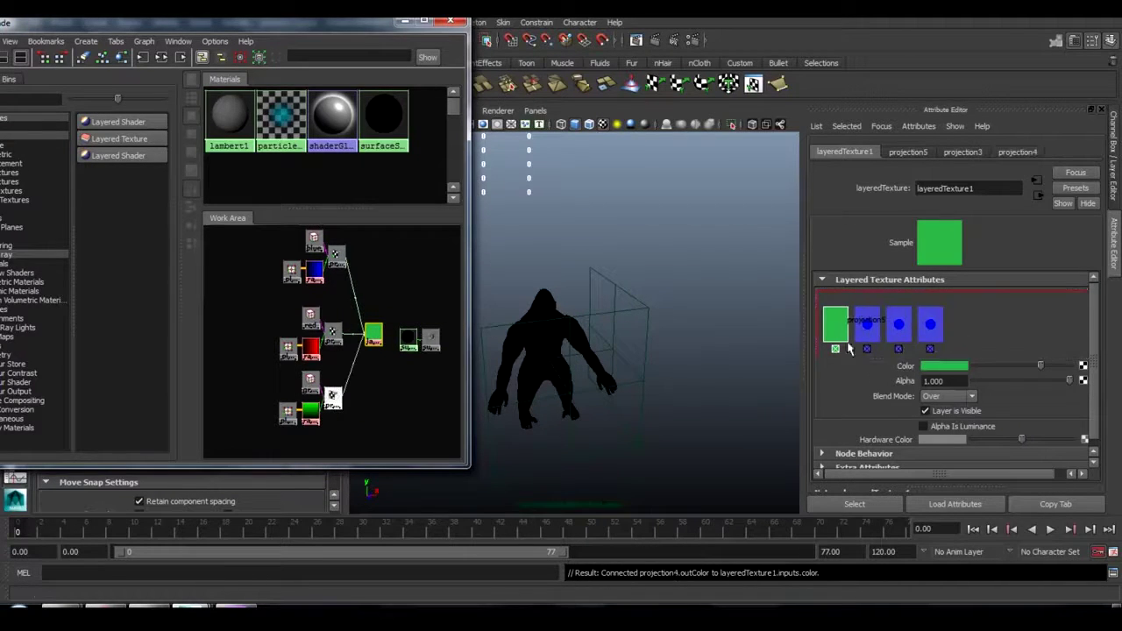
pyautogui.click(833, 350)
pyautogui.click(836, 349)
pyautogui.click(835, 349)
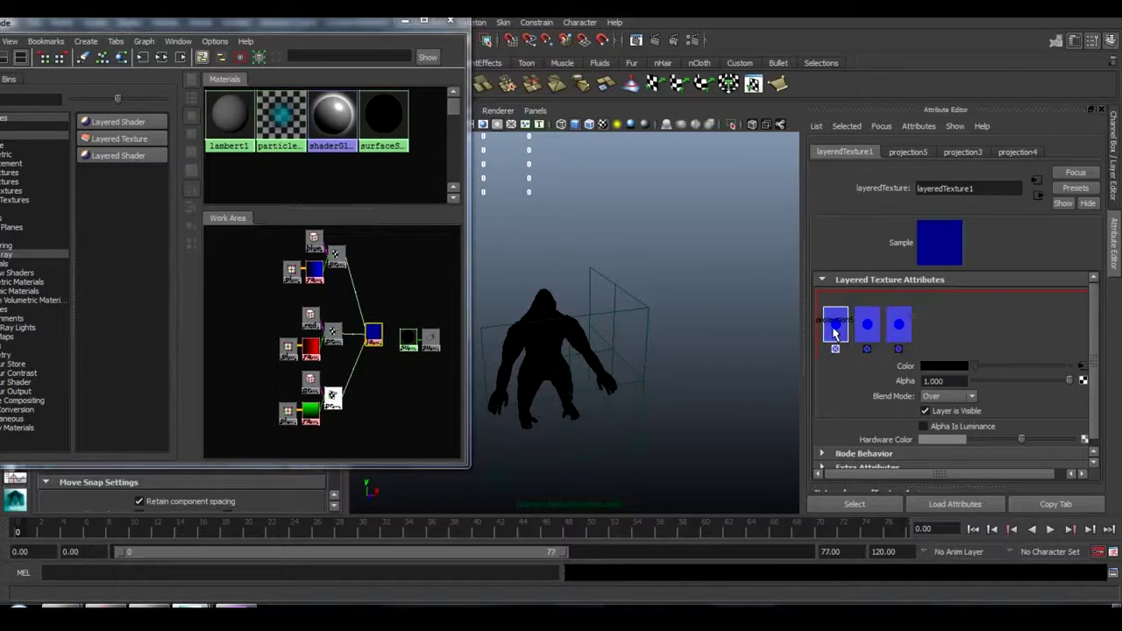
# Step: Set the blend mode of all three projection layers in the layered texture to Add
pyautogui.click(947, 396)
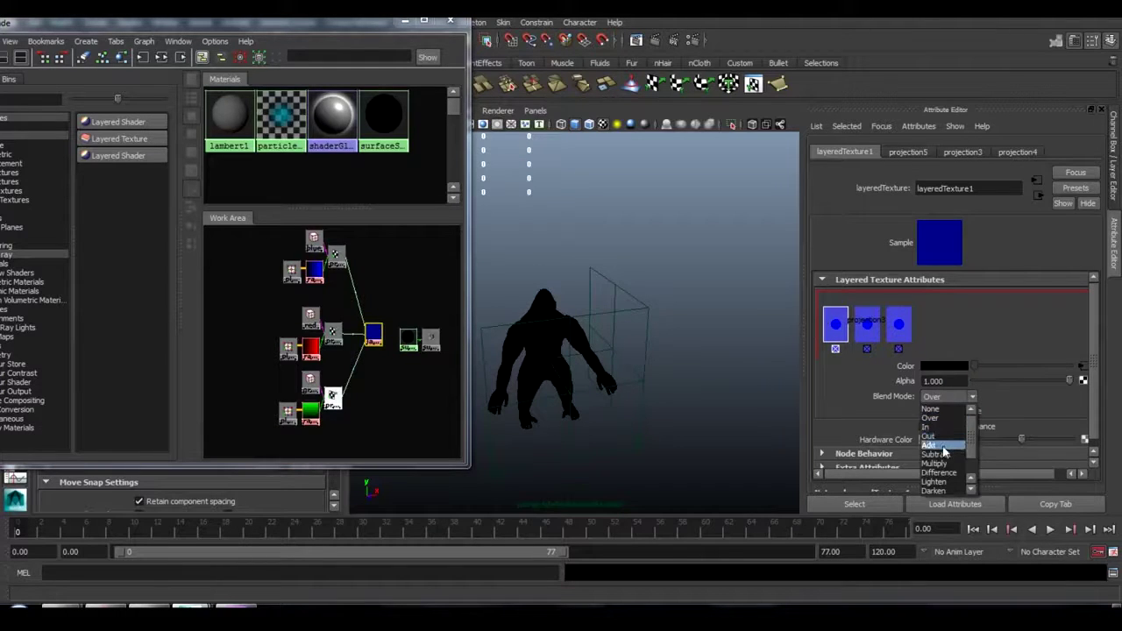
pyautogui.click(935, 454)
pyautogui.click(869, 329)
pyautogui.click(948, 396)
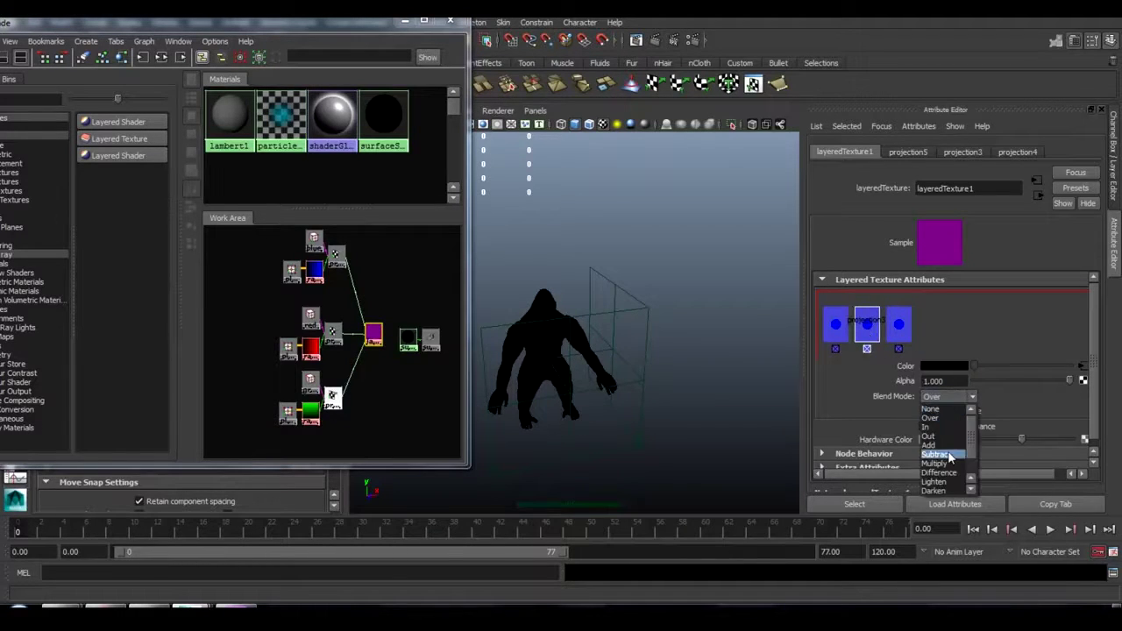
pyautogui.click(937, 452)
pyautogui.click(901, 326)
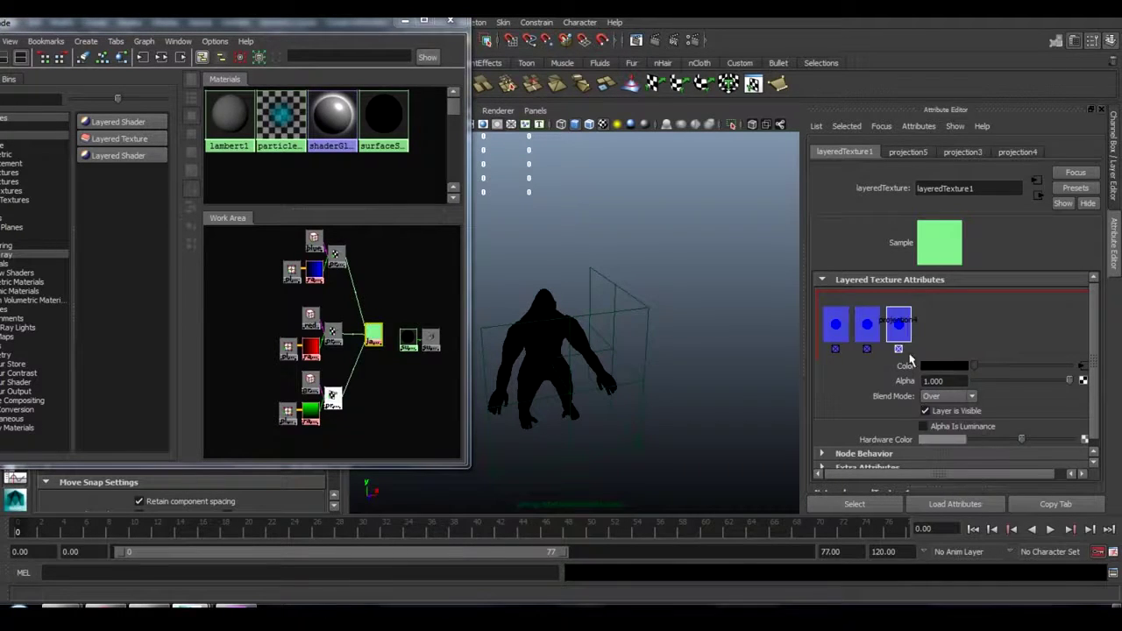
pyautogui.click(931, 397)
pyautogui.click(936, 447)
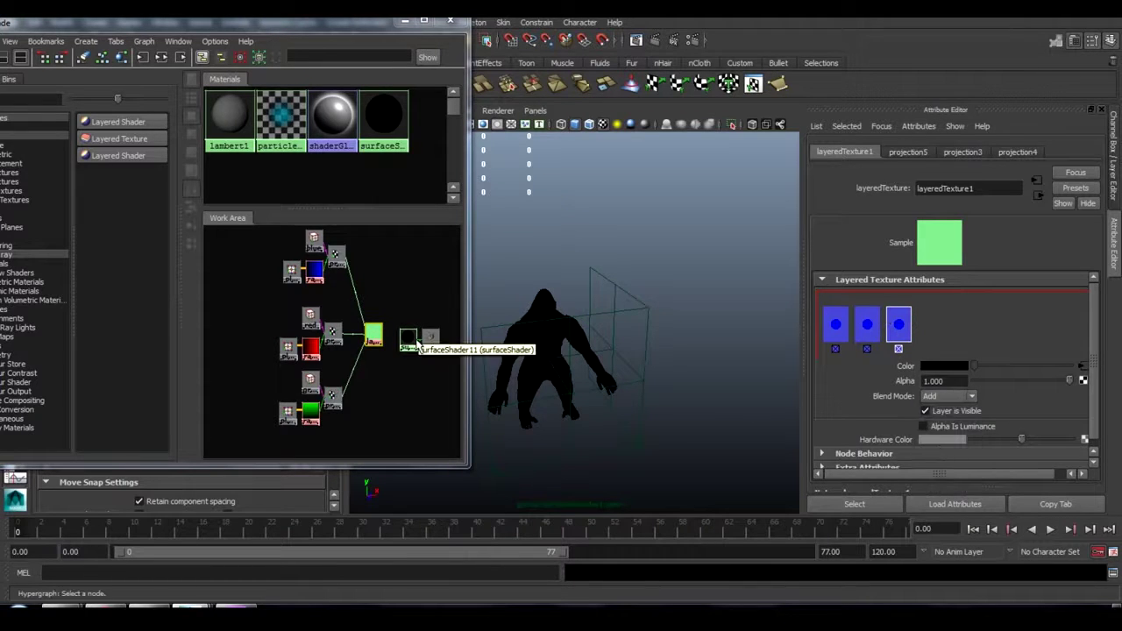
# Step: Connect the layered texture to the gorilla's surface shader and close the test render
pyautogui.moveTo(377, 336); pyautogui.dragTo(403, 337, button='middle')
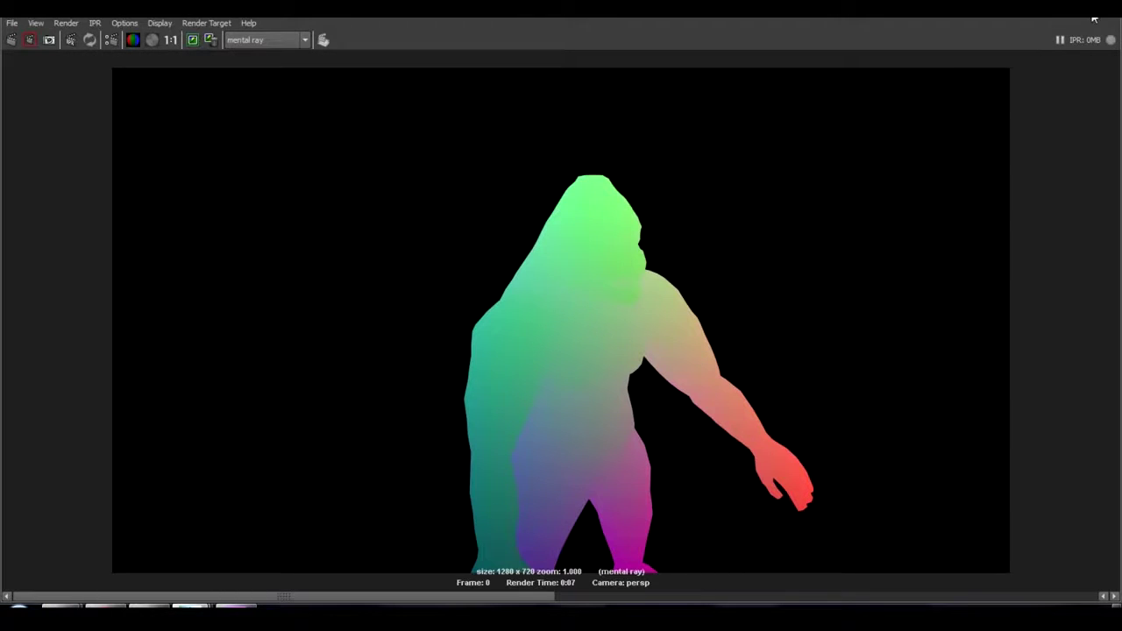
pyautogui.click(1095, 20)
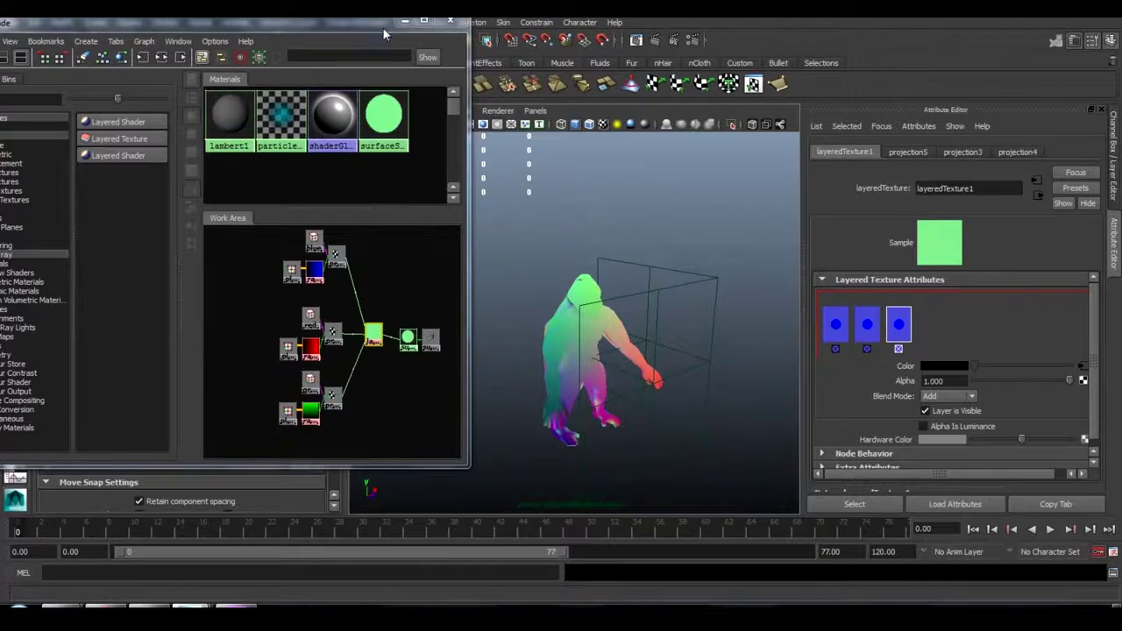
# Step: Move the Hypershade aside and display the NURBS control curves of the gorilla rig in the viewport
pyautogui.moveTo(364, 27); pyautogui.dragTo(251, 49)
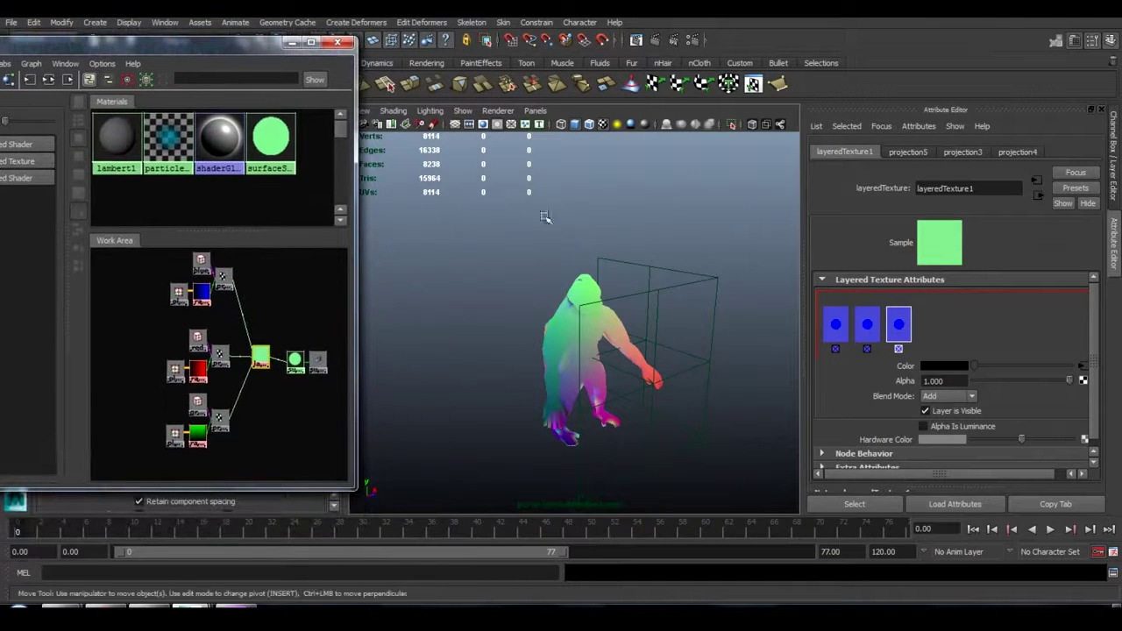
pyautogui.click(463, 111)
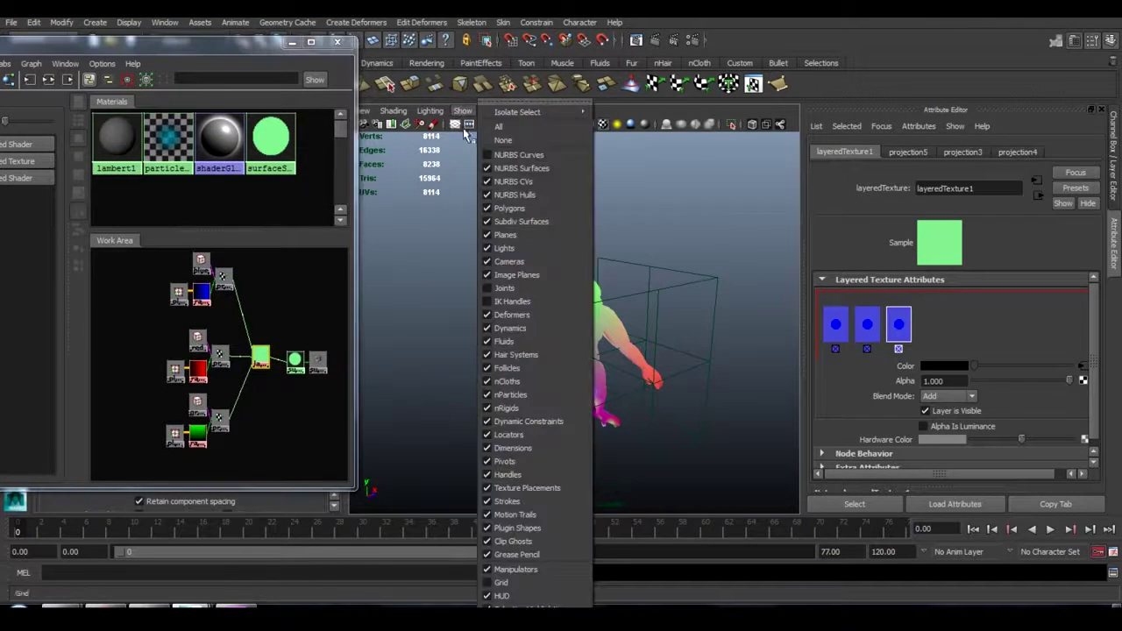
pyautogui.click(514, 152)
pyautogui.scroll(3, 492, 377)
pyautogui.keyDown('alt'); pyautogui.moveTo(544, 337); pyautogui.dragTo(485, 408); pyautogui.keyUp('alt')
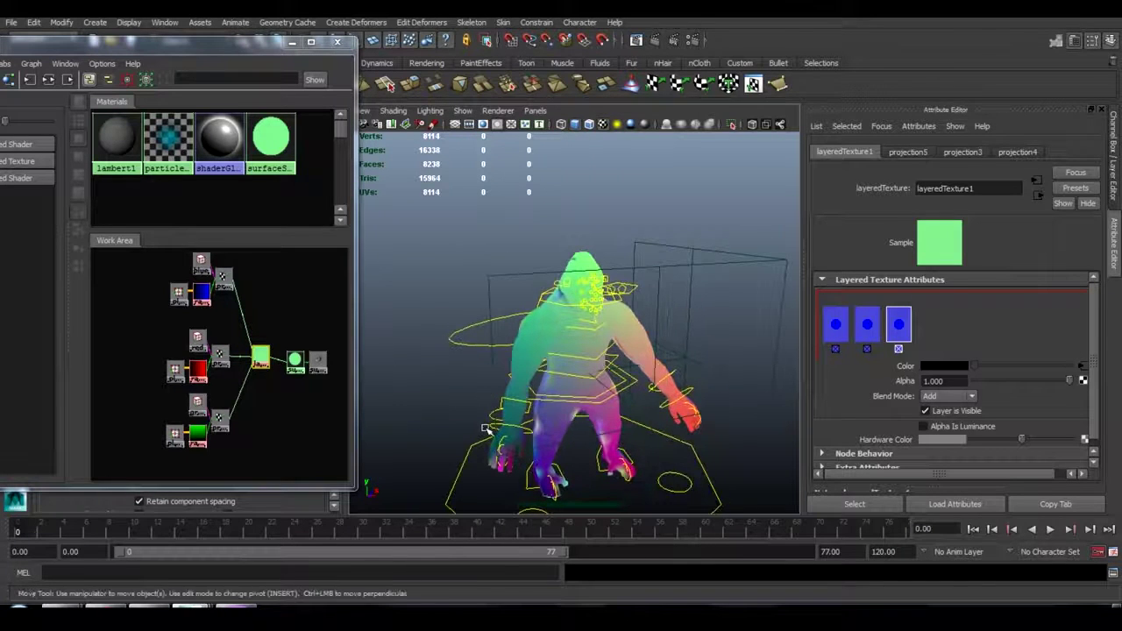
# Step: Render the frame before and after raising the gorilla's left hand IK control overhead, and restore the original pose
pyautogui.click(491, 425)
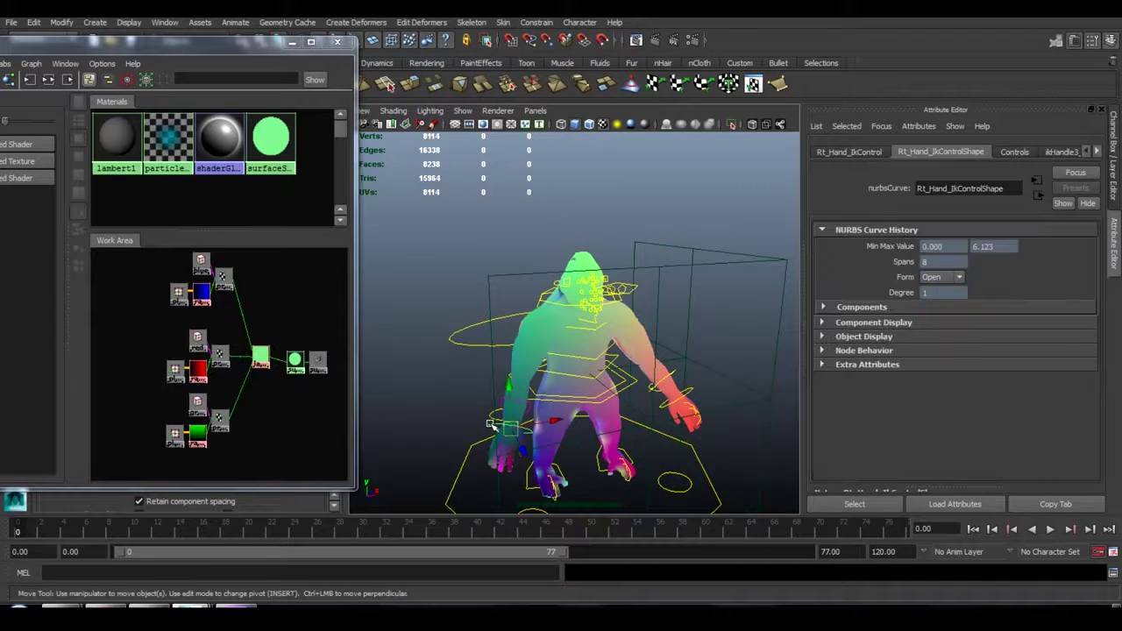
pyautogui.click(636, 39)
pyautogui.click(690, 391)
pyautogui.moveTo(683, 395); pyautogui.dragTo(657, 177)
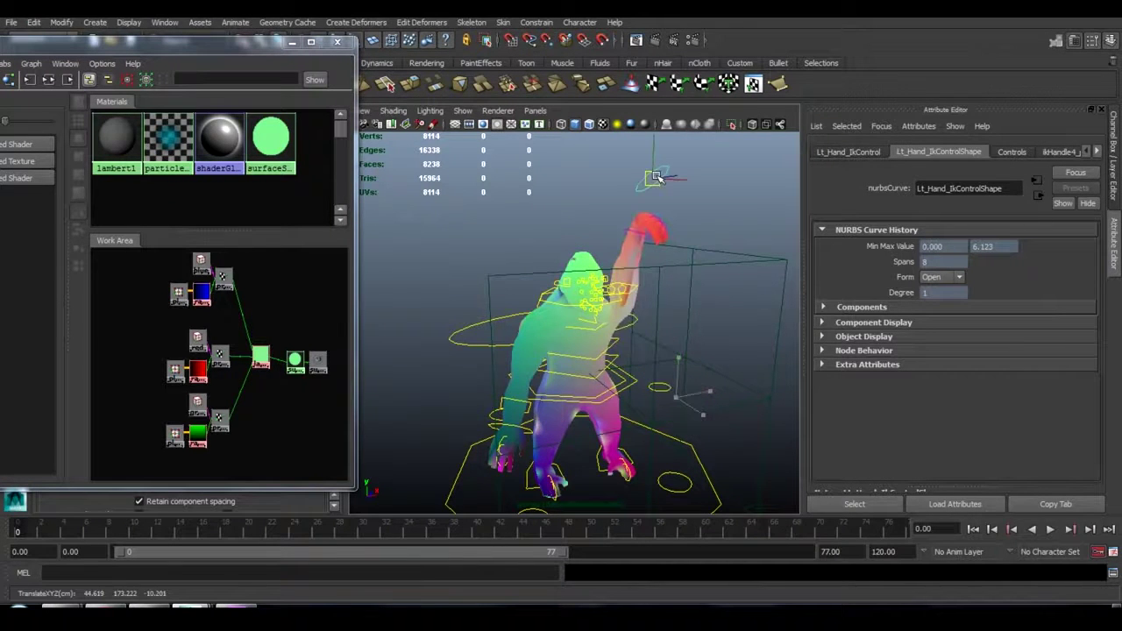
pyautogui.click(654, 41)
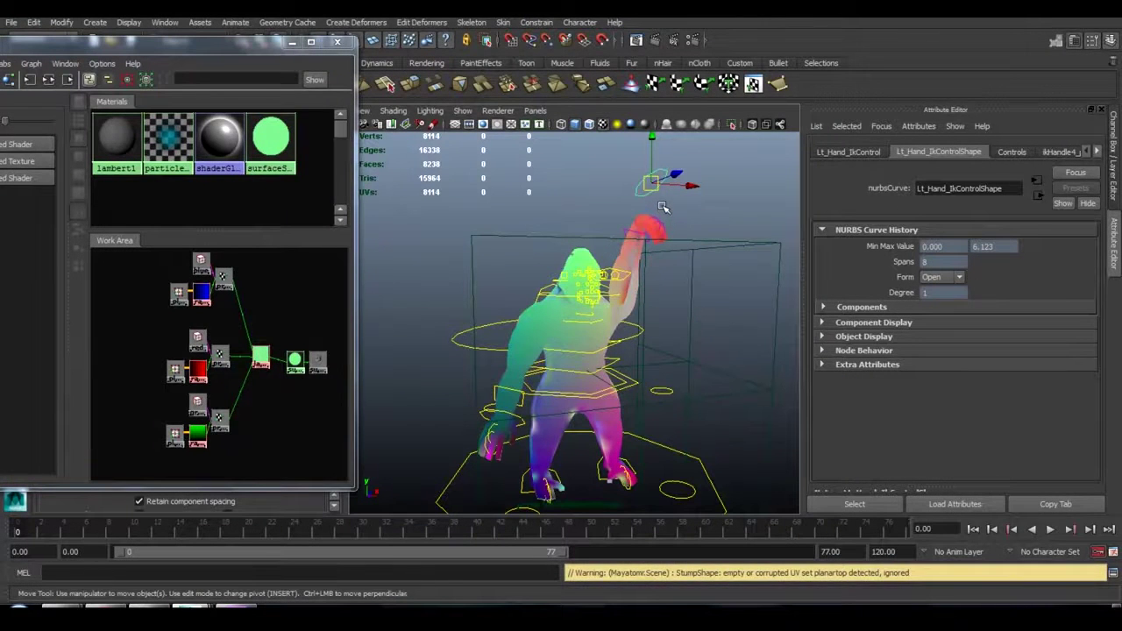
pyautogui.click(608, 216)
pyautogui.keyDown('alt'); pyautogui.moveTo(608, 216); pyautogui.dragTo(641, 233); pyautogui.keyUp('alt')
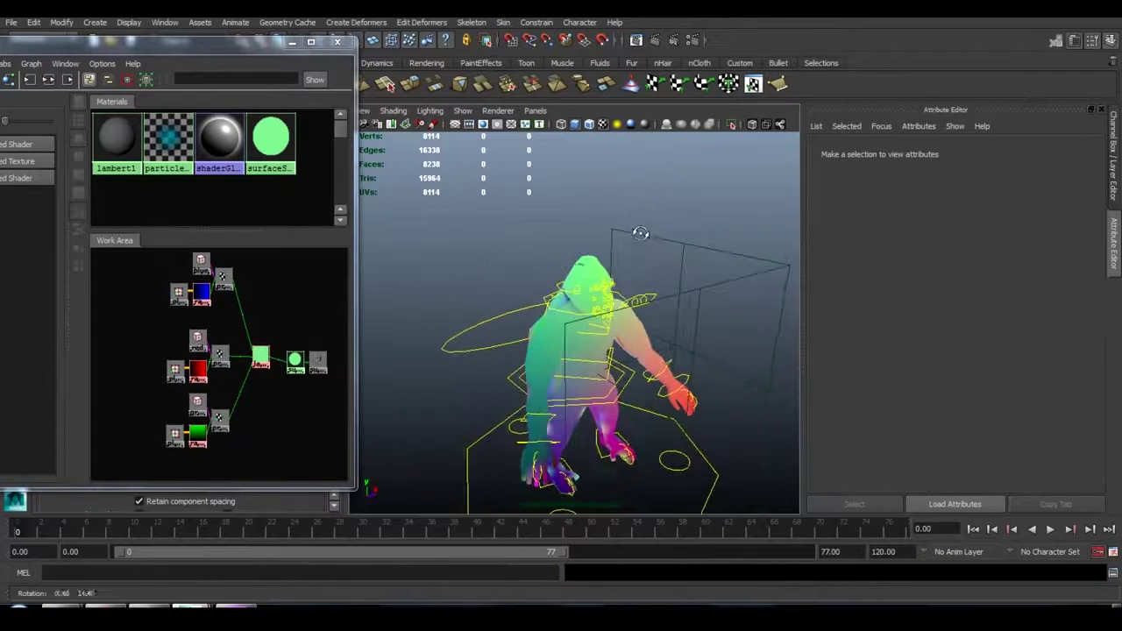
# Step: Hide the NURBS curves in the viewport and minimize the Hypershade window
pyautogui.click(460, 111)
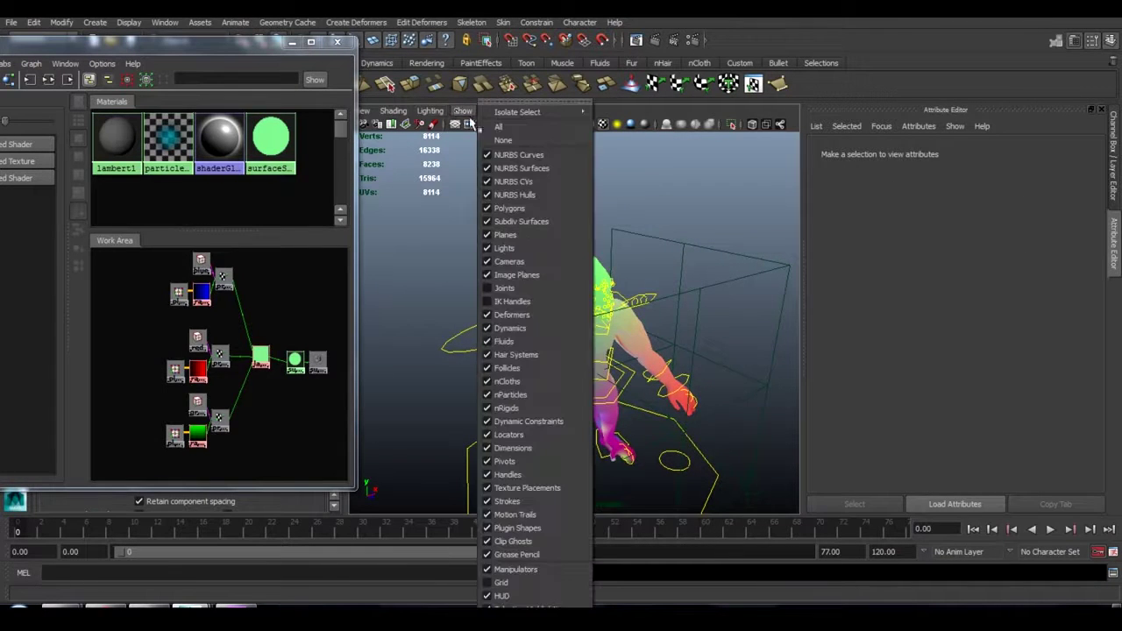
pyautogui.click(551, 156)
pyautogui.keyDown('alt'); pyautogui.moveTo(567, 189); pyautogui.dragTo(528, 272); pyautogui.keyUp('alt')
pyautogui.moveTo(612, 353); pyautogui.dragTo(613, 354)
pyautogui.keyDown('alt'); pyautogui.moveTo(540, 328); pyautogui.dragTo(605, 255); pyautogui.keyUp('alt')
pyautogui.click(337, 41)
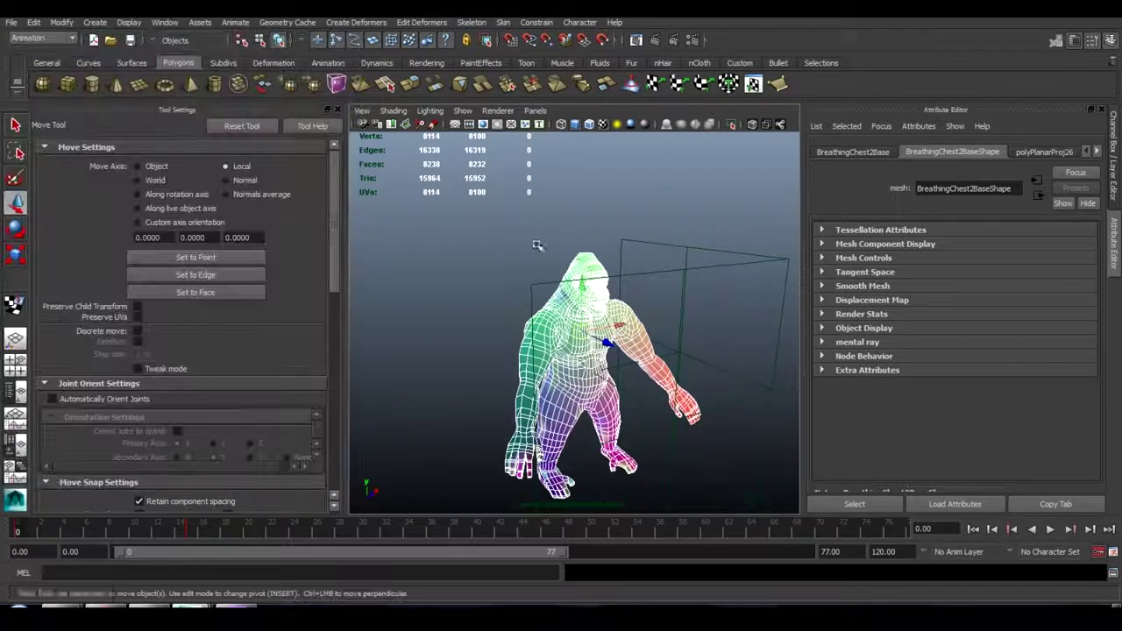
# Step: Switch to the Rendering menu set and create a texture reference object for the gorilla's head mesh
pyautogui.scroll(3, 537, 241)
pyautogui.scroll(-1, 607, 234)
pyautogui.click(589, 238)
pyautogui.scroll(5, 593, 251)
pyautogui.keyDown('alt'); pyautogui.moveTo(595, 238); pyautogui.dragTo(574, 209); pyautogui.keyUp('alt')
pyautogui.click(53, 38)
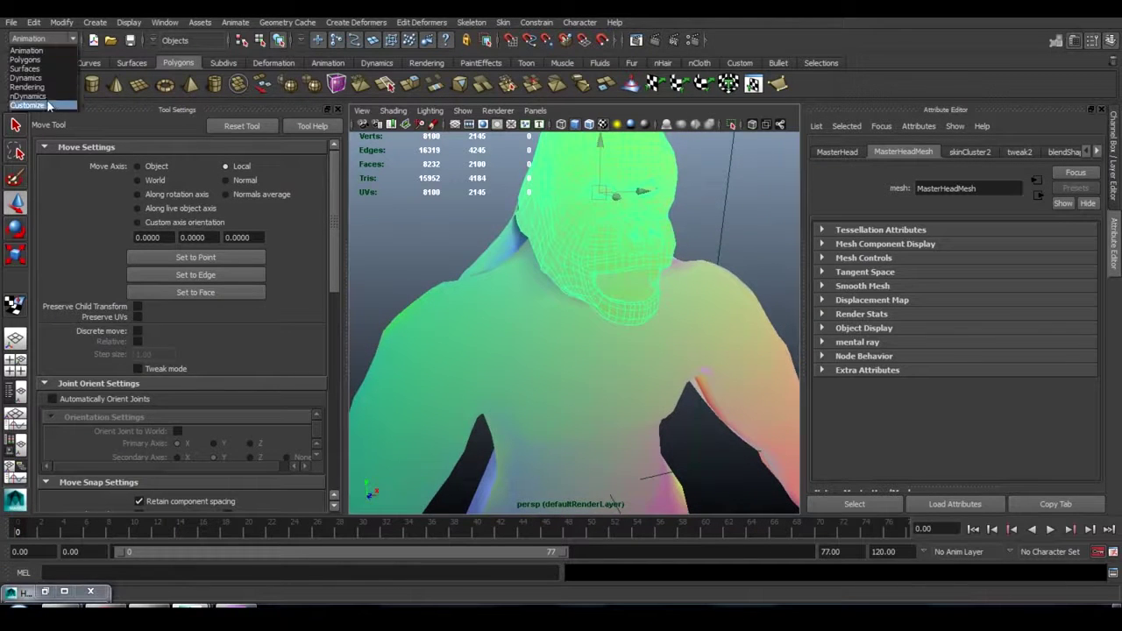
pyautogui.click(50, 91)
pyautogui.click(301, 22)
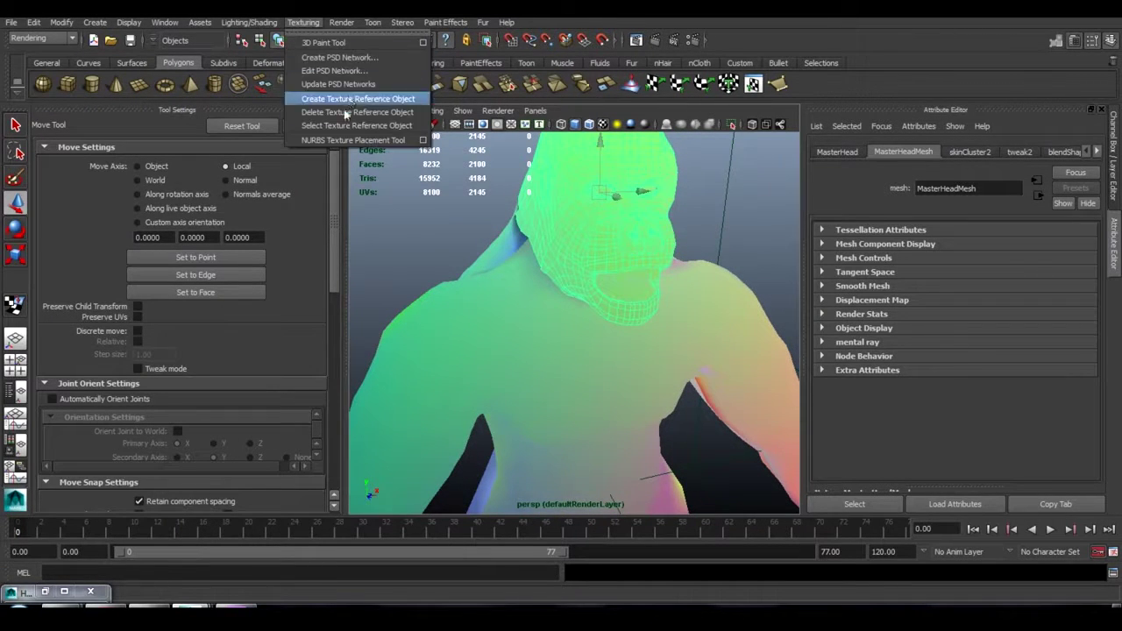
pyautogui.click(351, 104)
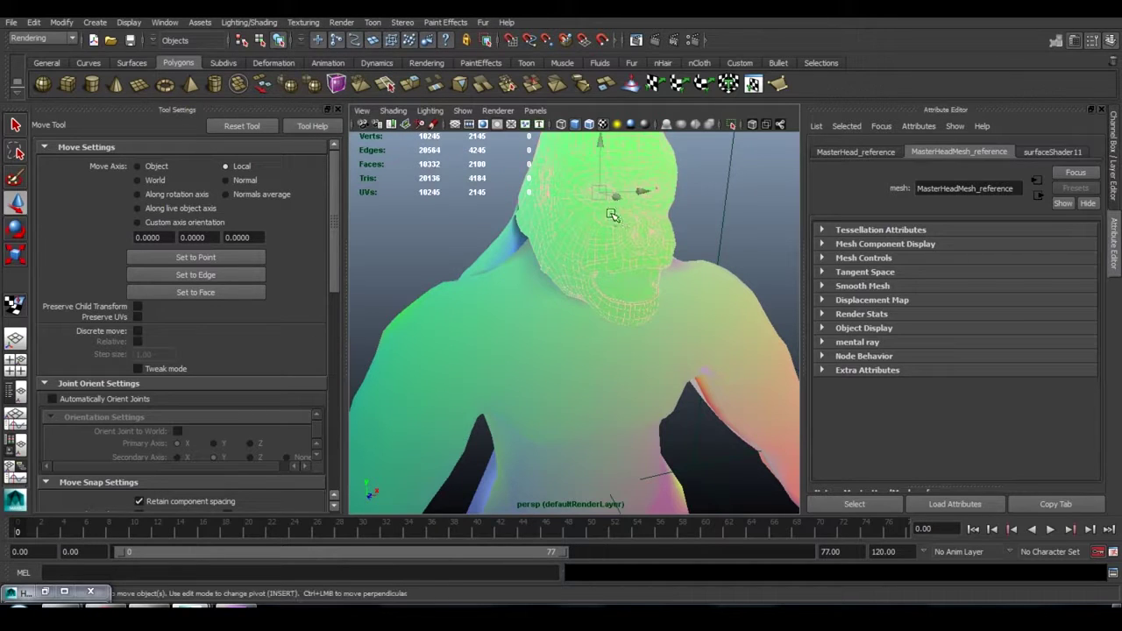
# Step: Create texture reference objects for the gorilla's body and teeth meshes
pyautogui.click(587, 193)
pyautogui.click(603, 192)
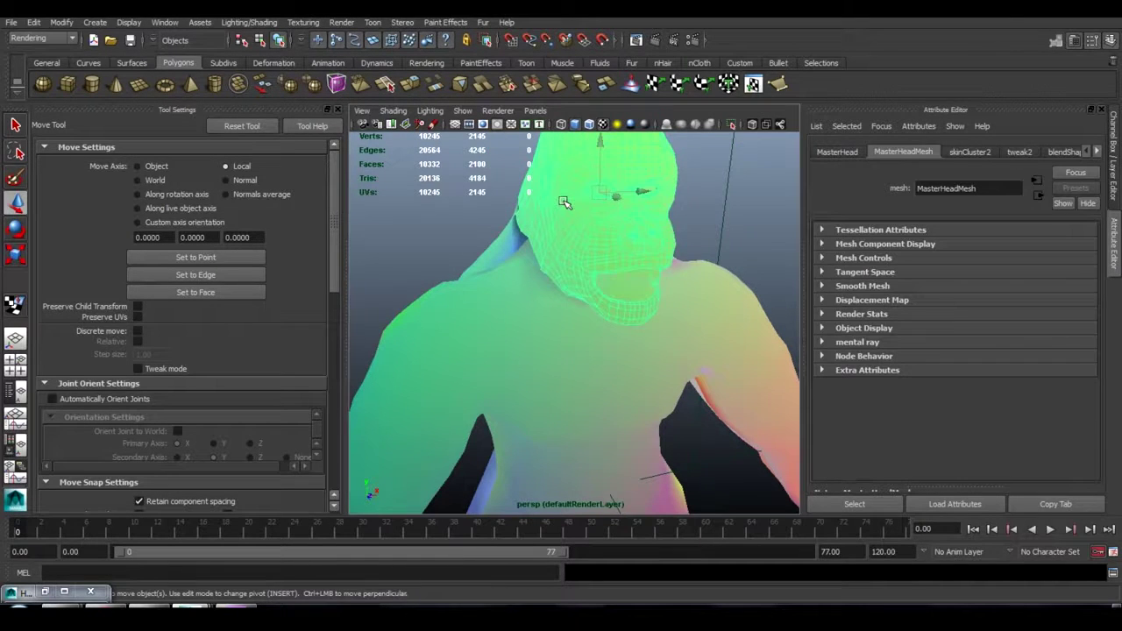
pyautogui.click(594, 319)
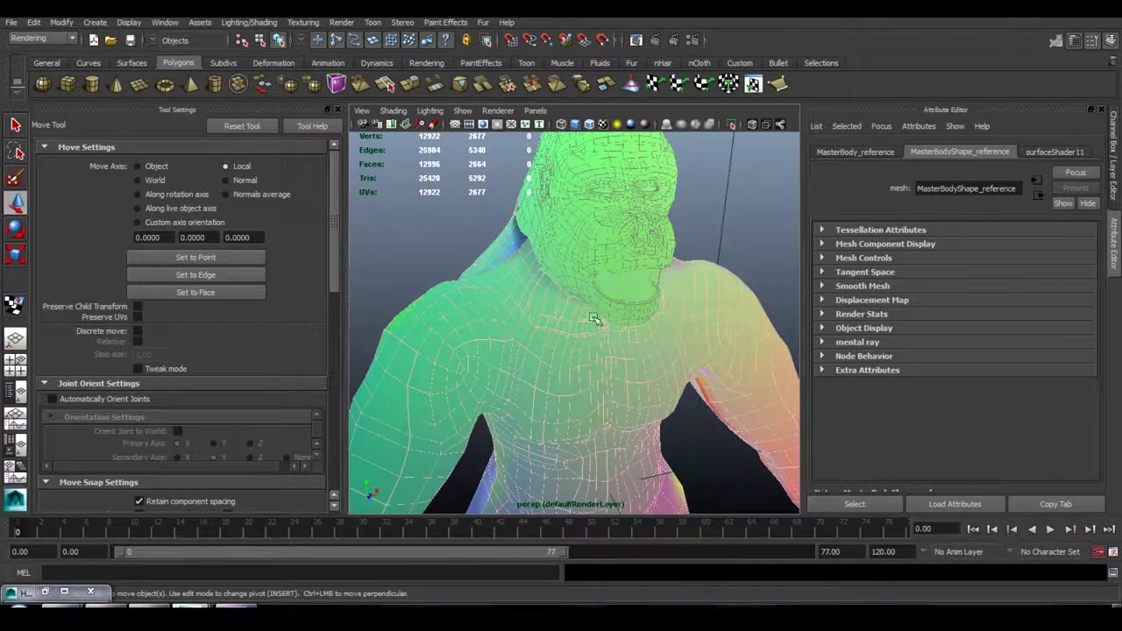
pyautogui.click(632, 290)
pyautogui.click(643, 286)
pyautogui.keyDown('alt'); pyautogui.moveTo(636, 292); pyautogui.dragTo(538, 232); pyautogui.keyUp('alt')
# Step: Create texture reference objects for both of the gorilla's eyes
pyautogui.scroll(-5, 576, 258)
pyautogui.scroll(8, 557, 284)
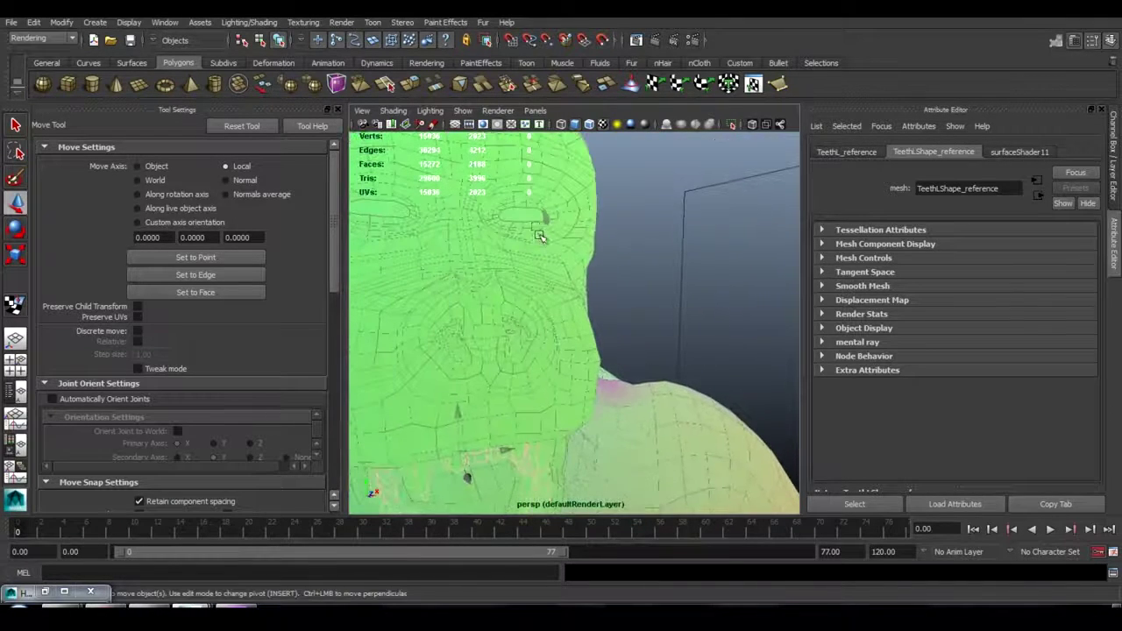
pyautogui.click(526, 214)
pyautogui.press('g')
pyautogui.click(389, 211)
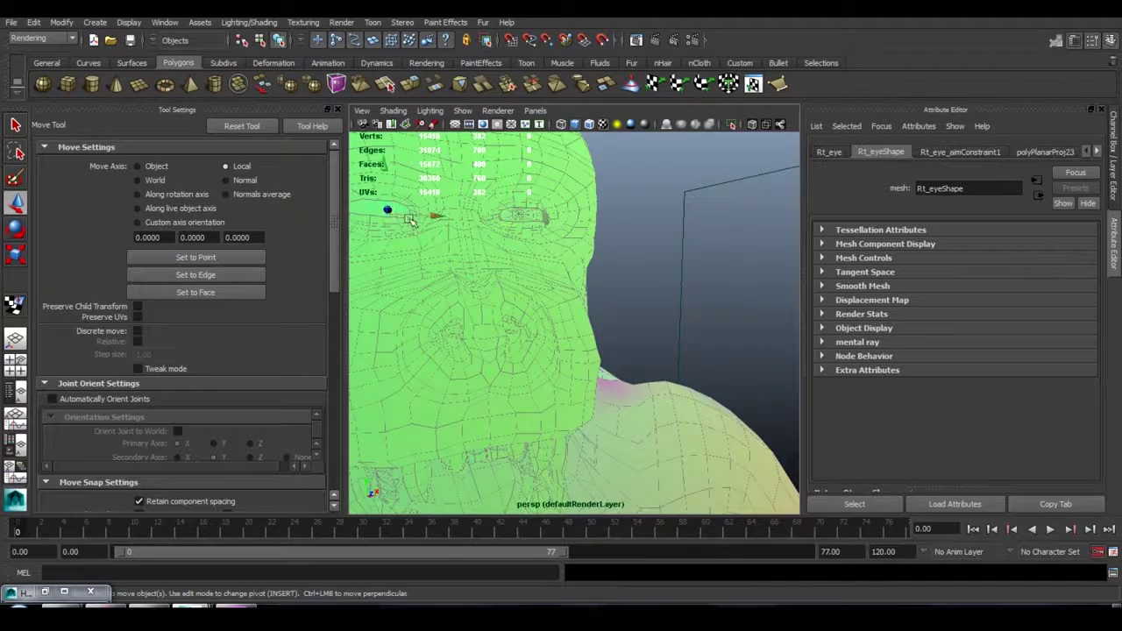
pyautogui.press('g')
# Step: Clear the selection and turn the display of NURBS curves back on in the viewport
pyautogui.scroll(-8, 574, 256)
pyautogui.keyDown('alt'); pyautogui.moveTo(644, 291); pyautogui.dragTo(607, 268); pyautogui.keyUp('alt')
pyautogui.click(588, 233)
pyautogui.click(462, 113)
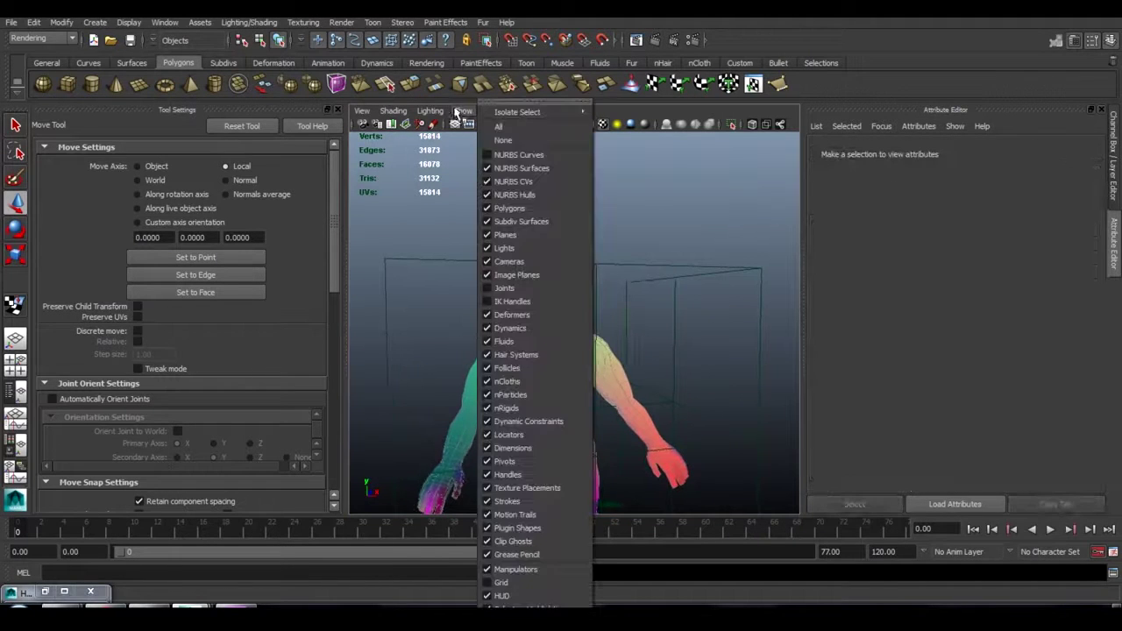
pyautogui.click(490, 155)
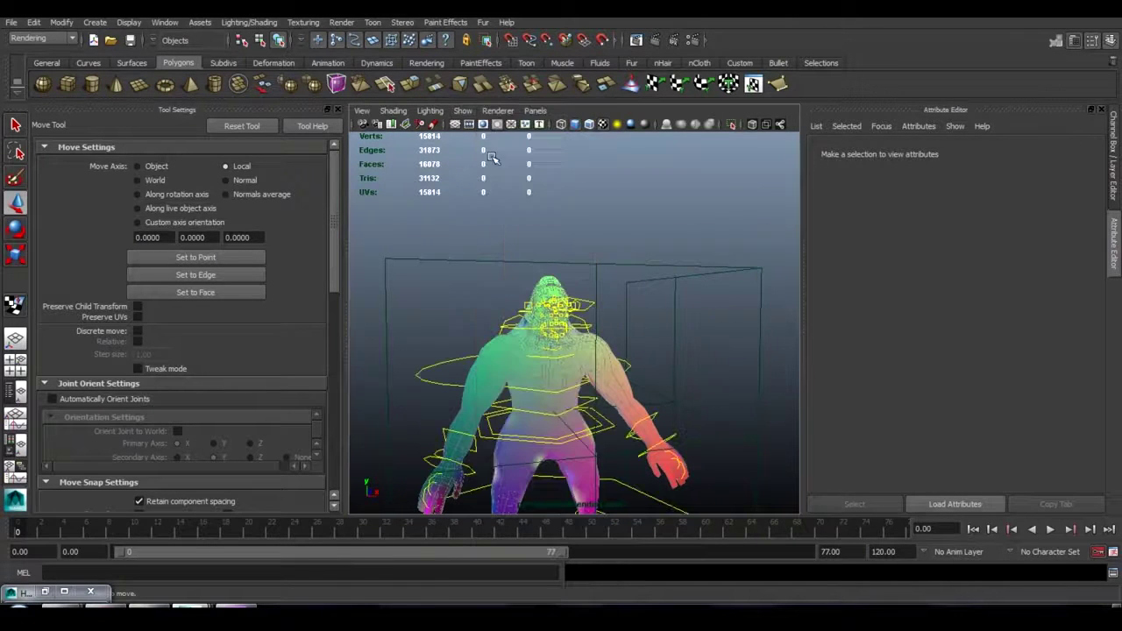
# Step: Raise the gorilla's left hand IK control overhead to pose the arm away from its reference mesh
pyautogui.click(675, 433)
pyautogui.keyDown('alt'); pyautogui.moveTo(665, 433); pyautogui.dragTo(656, 233); pyautogui.keyUp('alt')
pyautogui.click(677, 434)
pyautogui.keyDown('alt'); pyautogui.moveTo(609, 274); pyautogui.dragTo(602, 277); pyautogui.keyUp('alt')
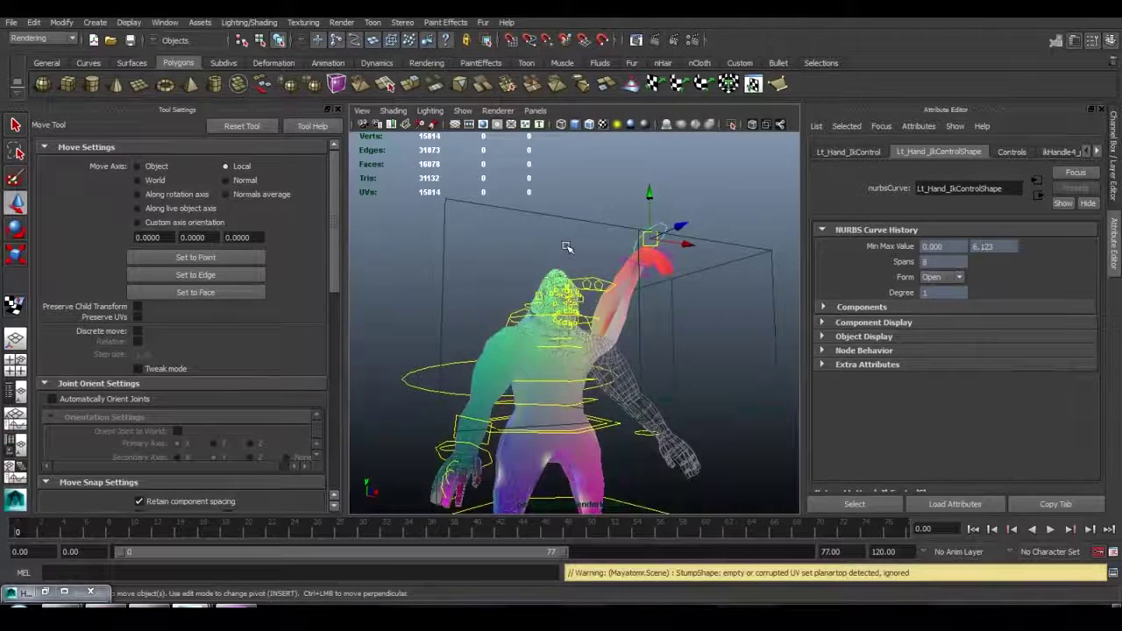
# Step: Move the whole gorilla rig backward by its master control, clear of the wireframe reference objects
pyautogui.keyDown('alt'); pyautogui.moveTo(518, 351); pyautogui.dragTo(515, 411); pyautogui.keyUp('alt')
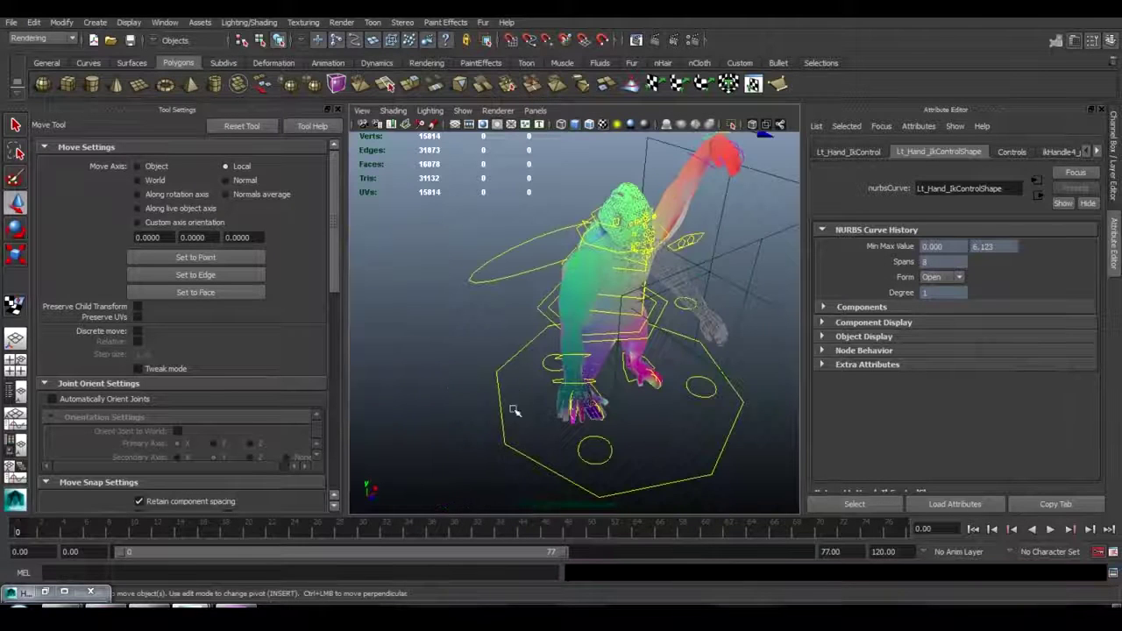
pyautogui.click(508, 363)
pyautogui.moveTo(646, 412); pyautogui.dragTo(706, 195)
pyautogui.click(590, 273)
pyautogui.scroll(5, 589, 272)
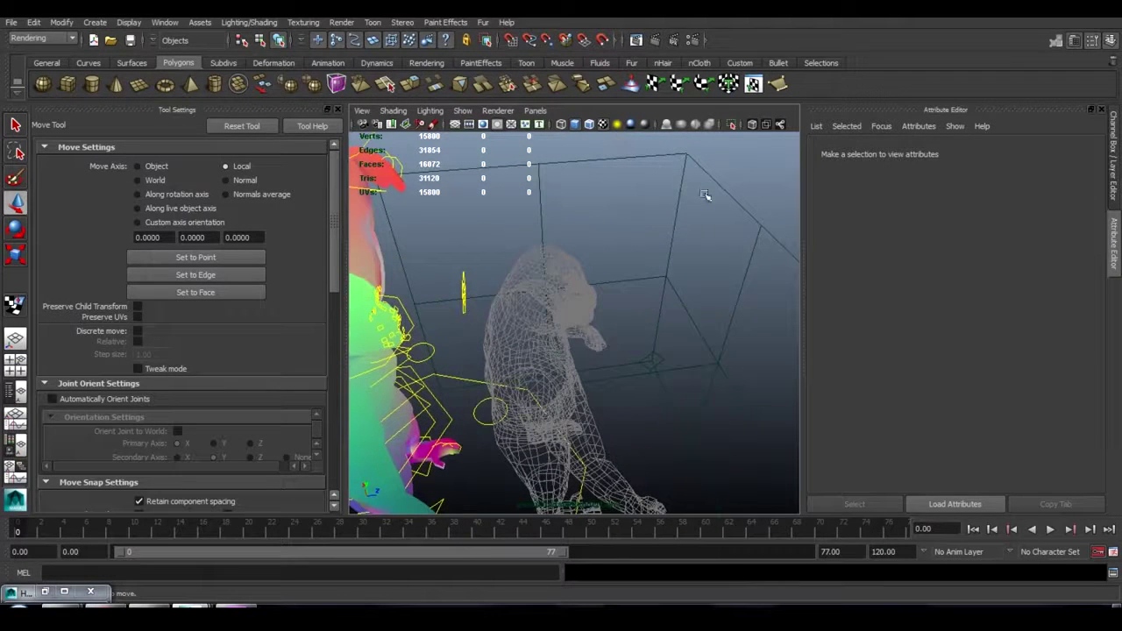
pyautogui.keyDown('alt'); pyautogui.moveTo(537, 401); pyautogui.dragTo(542, 370); pyautogui.keyUp('alt')
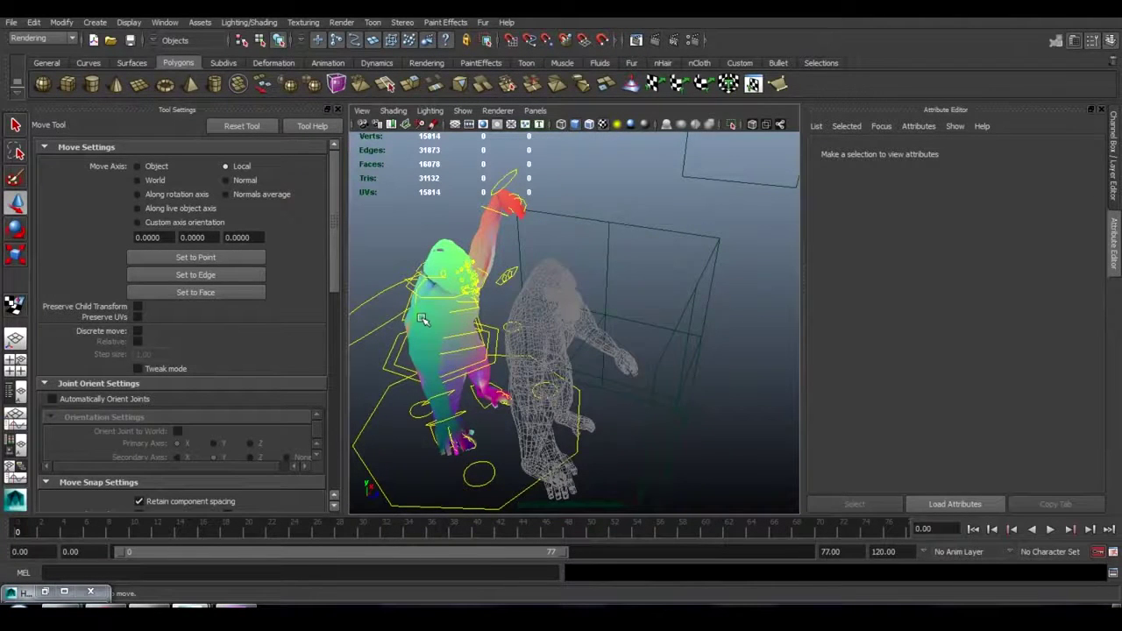
pyautogui.keyDown('alt'); pyautogui.moveTo(471, 322); pyautogui.dragTo(474, 418); pyautogui.keyUp('alt')
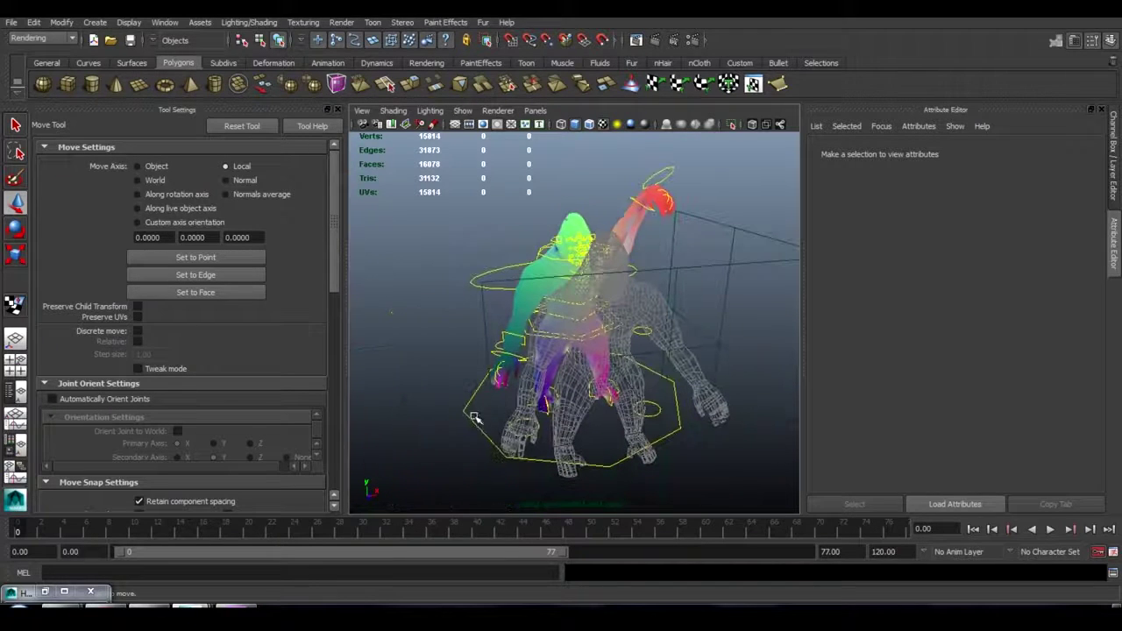
# Step: Lift the gorilla's master control above the reference objects and clear the selection
pyautogui.click(464, 404)
pyautogui.moveTo(578, 399); pyautogui.dragTo(647, 249)
pyautogui.scroll(-5, 592, 293)
pyautogui.keyDown('alt'); pyautogui.moveTo(592, 293); pyautogui.dragTo(652, 309); pyautogui.keyUp('alt')
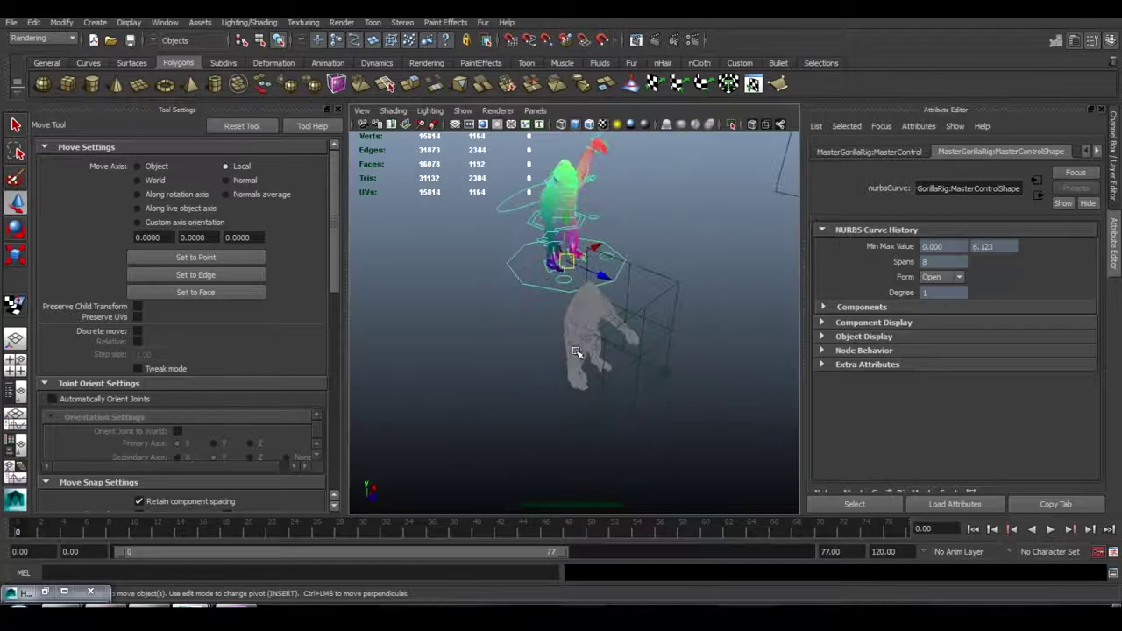
pyautogui.keyDown('alt'); pyautogui.moveTo(558, 320); pyautogui.dragTo(563, 367); pyautogui.keyUp('alt')
pyautogui.scroll(5, 561, 368)
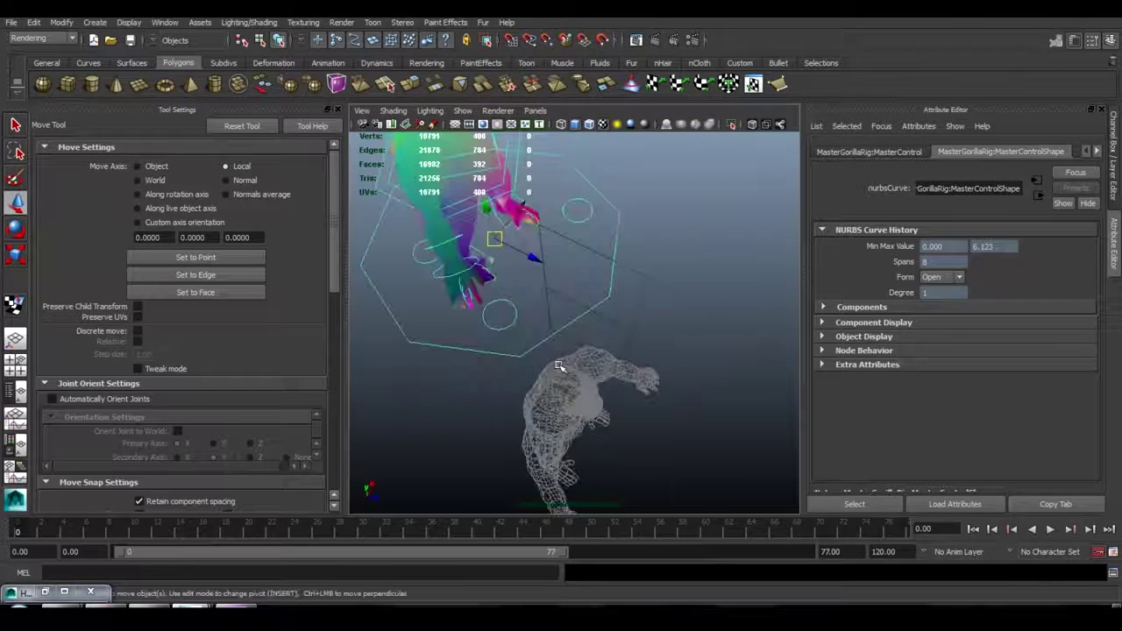
pyautogui.click(504, 409)
pyautogui.keyDown('alt'); pyautogui.moveTo(507, 409); pyautogui.dragTo(589, 233); pyautogui.keyUp('alt')
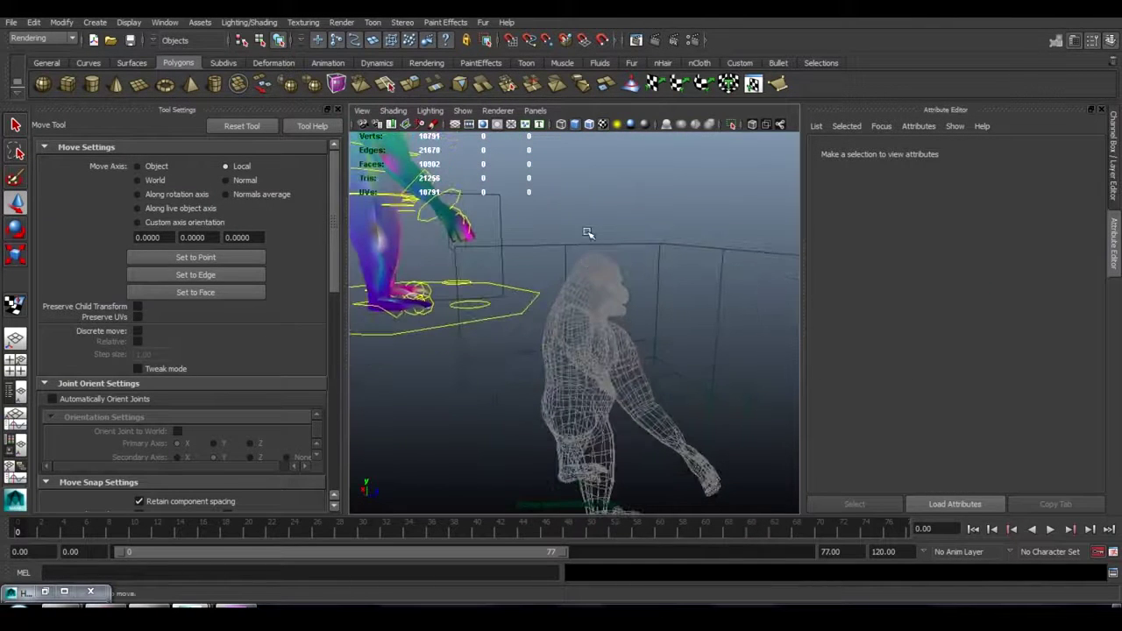